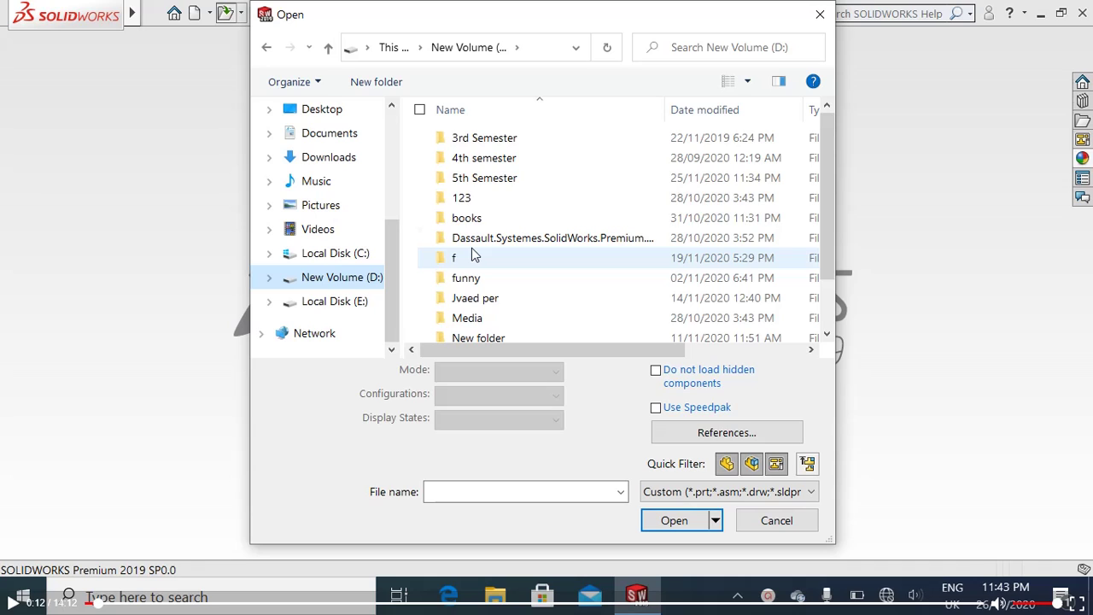
# Open the assembly Assem1.SLDASM from 5th Semester > MDC-2 Lab > Mechanisms > Mechanism 9 on drive D
pyautogui.doubleClick(481, 178)
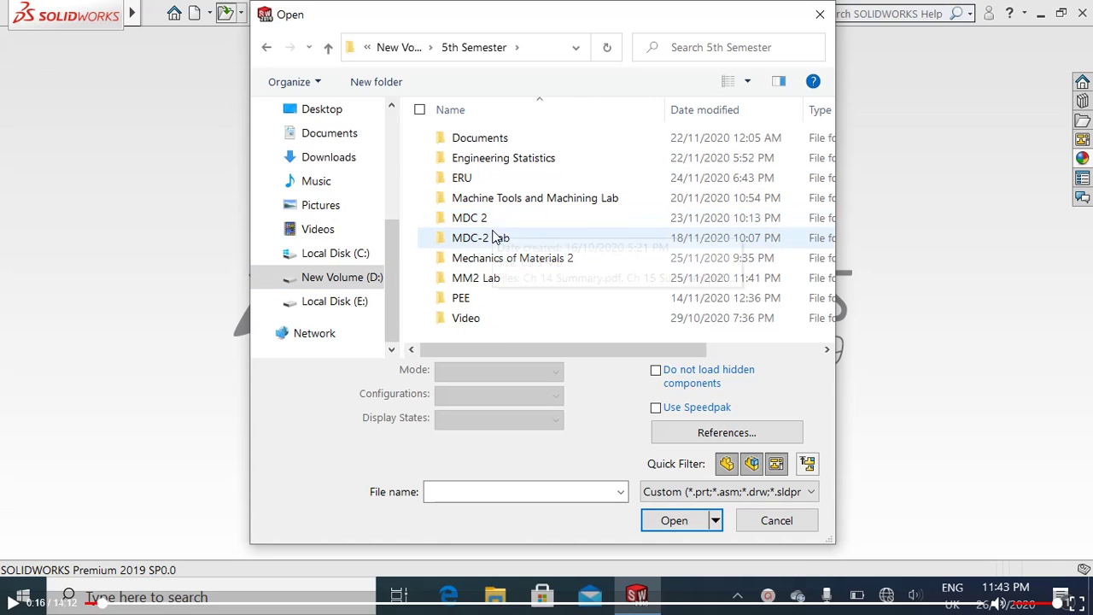
pyautogui.doubleClick(497, 237)
pyautogui.doubleClick(483, 158)
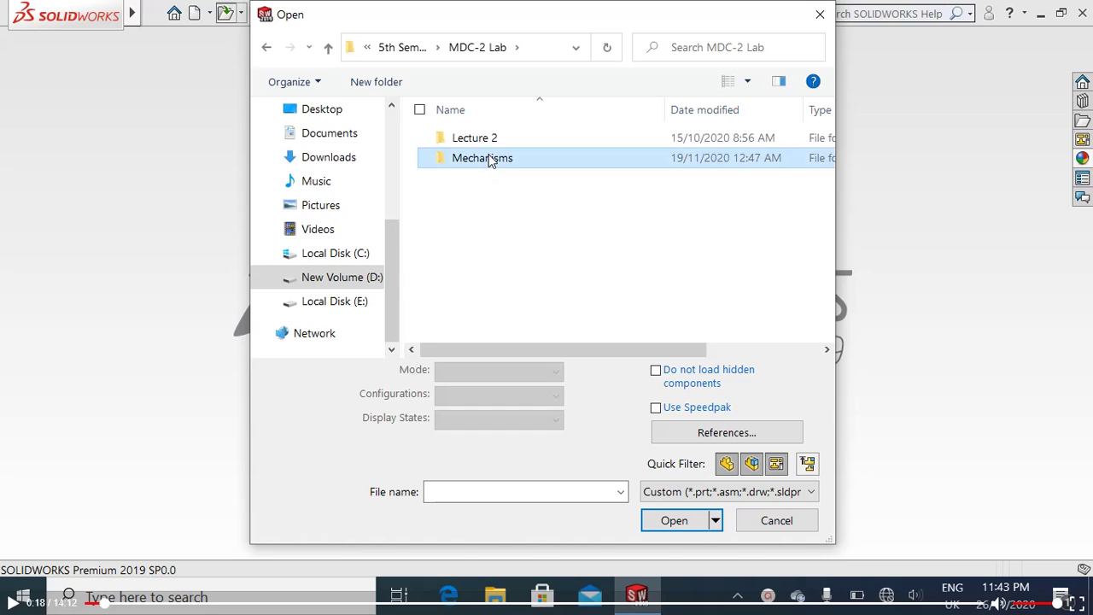
pyautogui.scroll(-2, 489, 246)
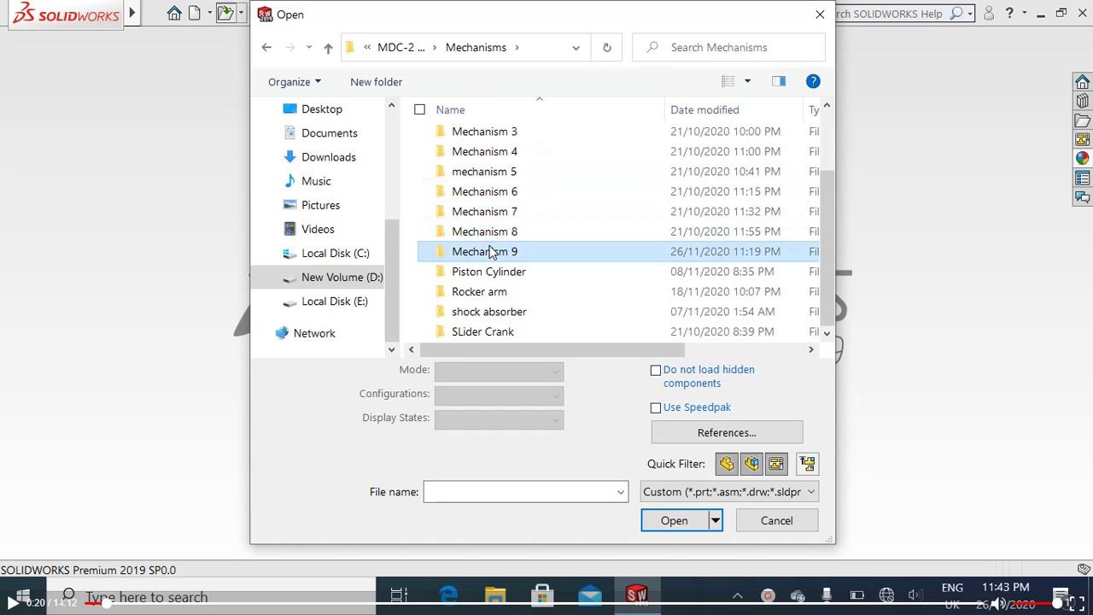
pyautogui.doubleClick(491, 250)
pyautogui.click(492, 139)
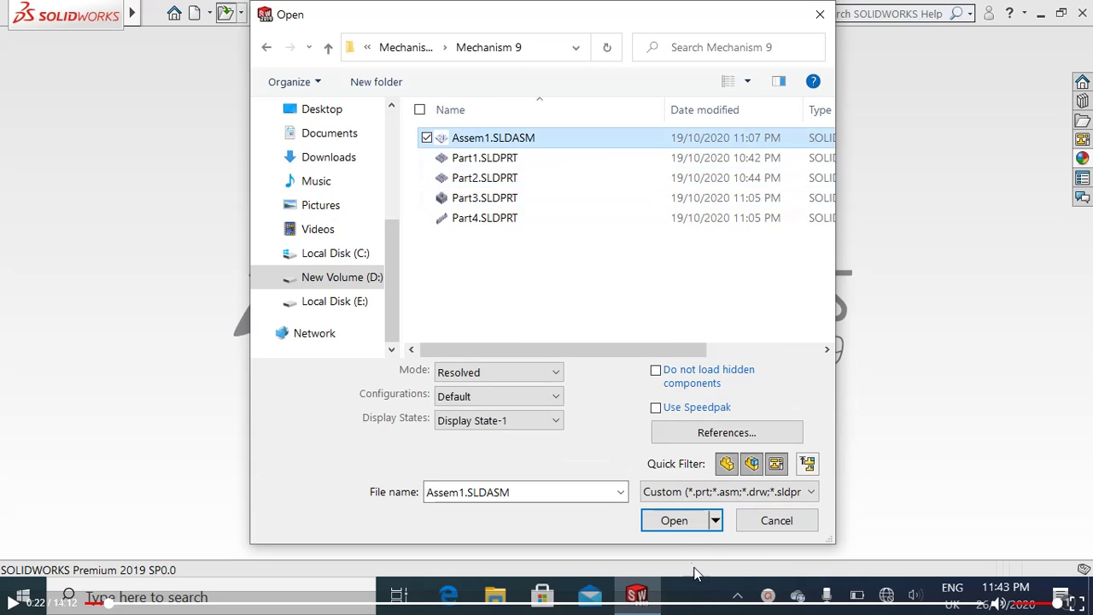
pyautogui.click(674, 521)
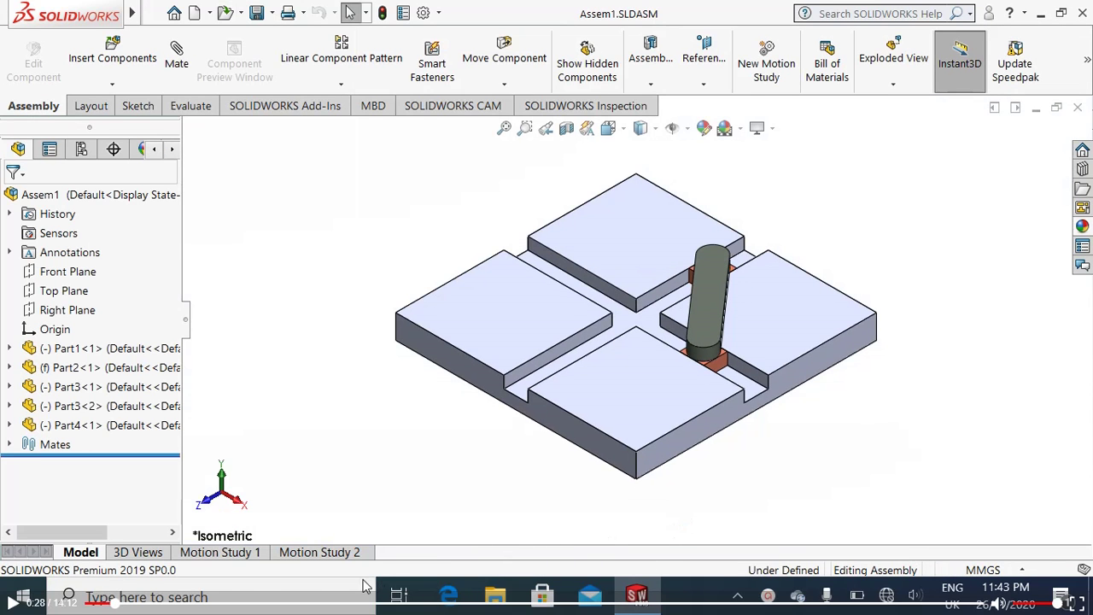
# Play the Motion Study 2 animation of the assembly and close the assembly file
pyautogui.click(320, 552)
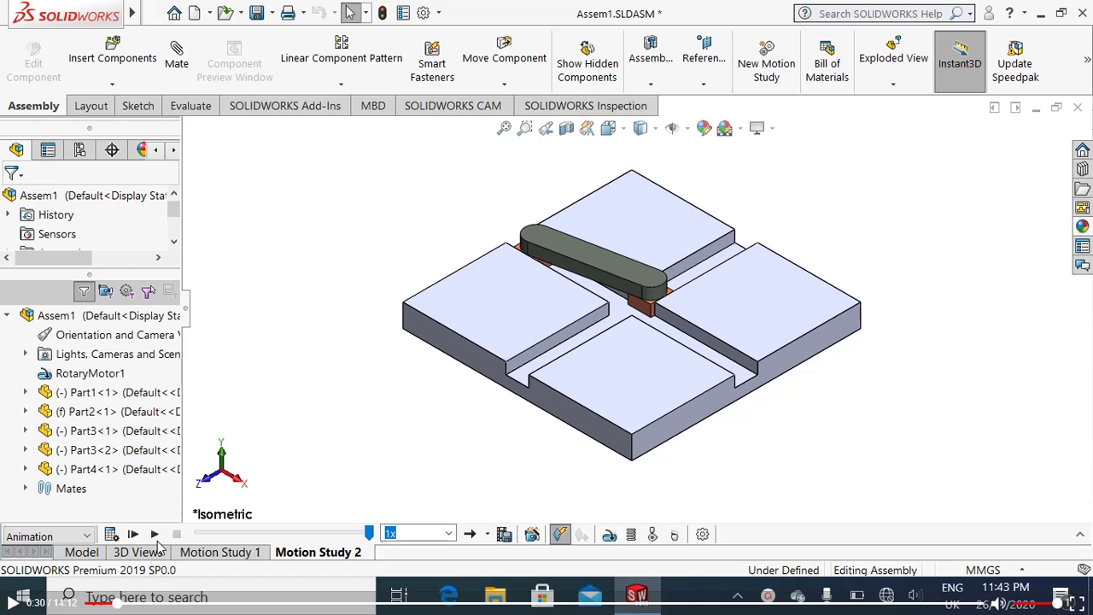
pyautogui.click(156, 538)
pyautogui.click(1079, 109)
pyautogui.click(540, 270)
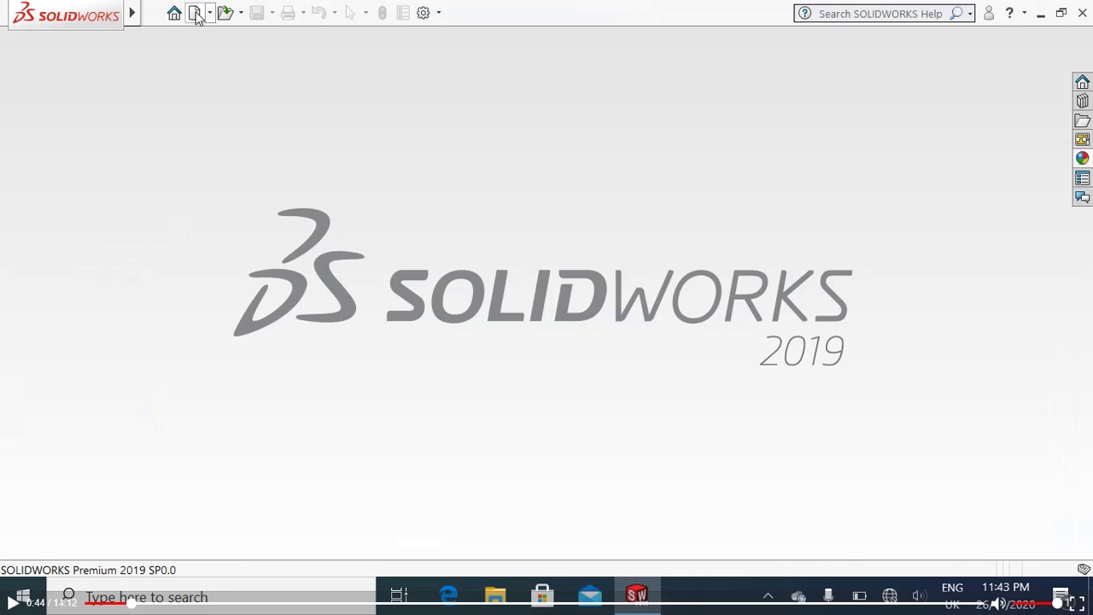
# Create a new part document and start a sketch on the Front Plane
pyautogui.click(195, 14)
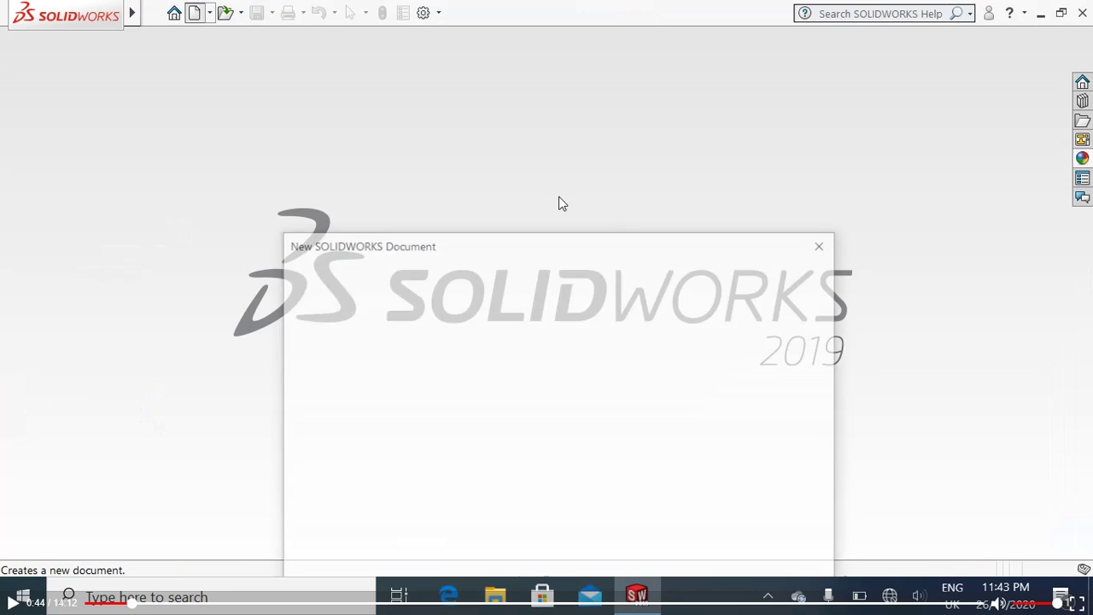
pyautogui.doubleClick(408, 406)
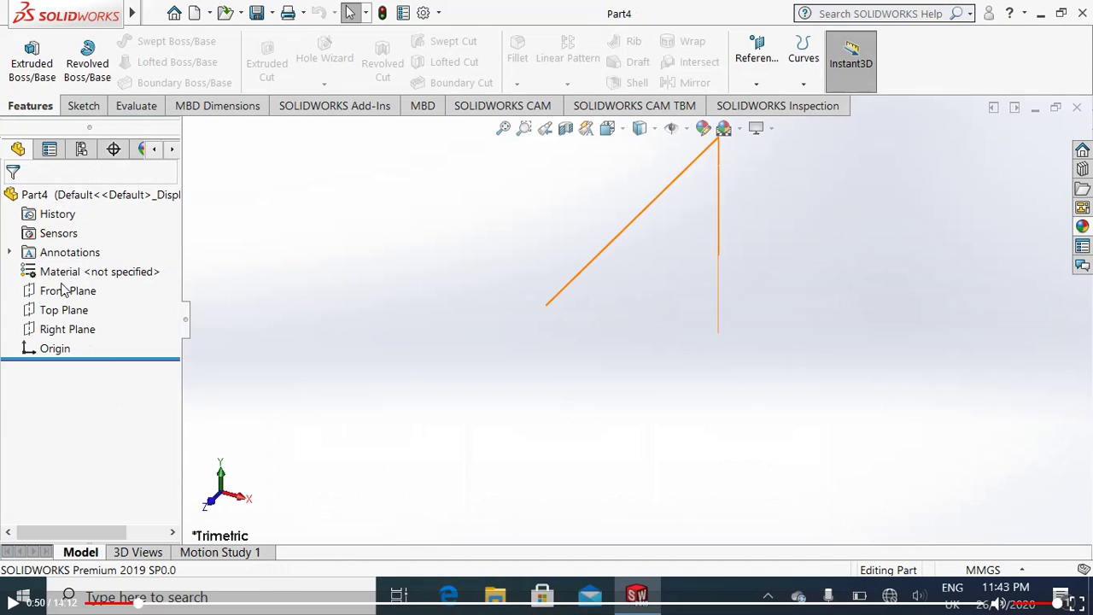
pyautogui.rightClick(58, 294)
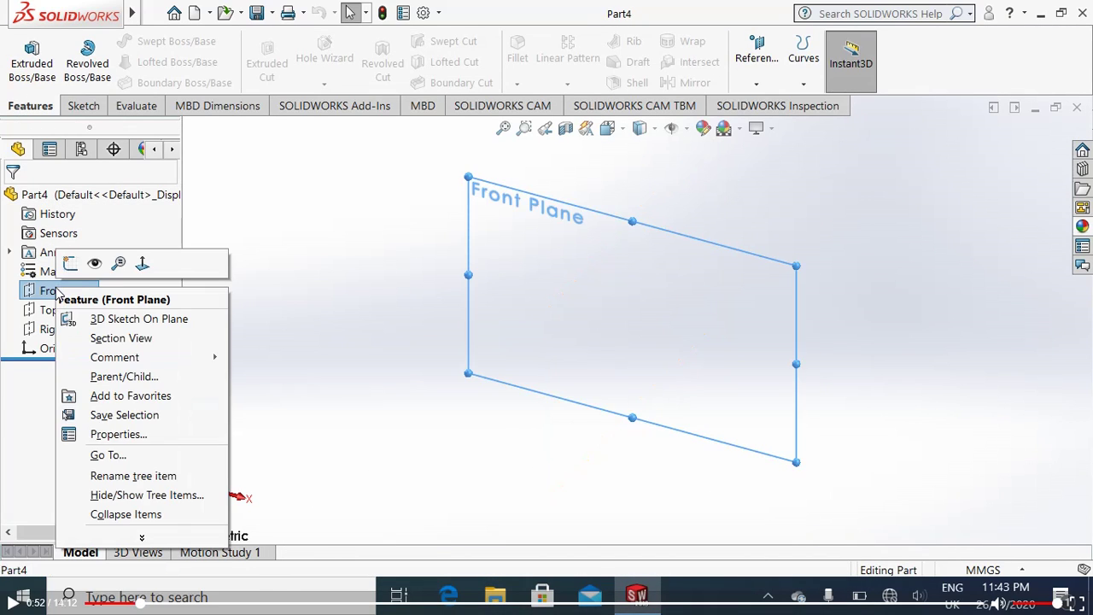
pyautogui.click(73, 265)
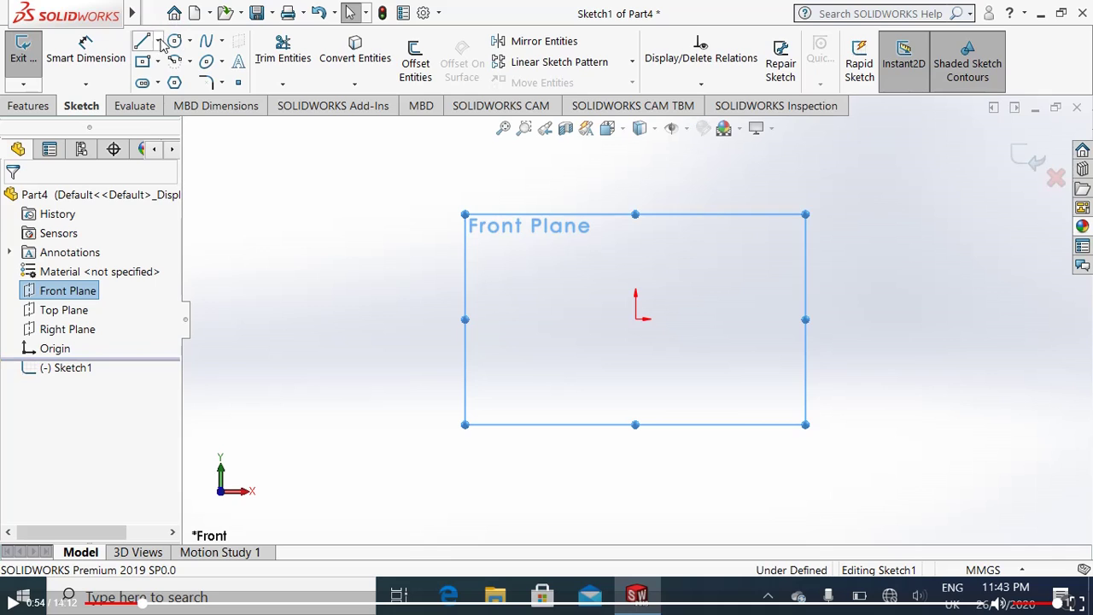
# Sketch a center rectangle about 116 mm wide, centred on the origin
pyautogui.click(147, 63)
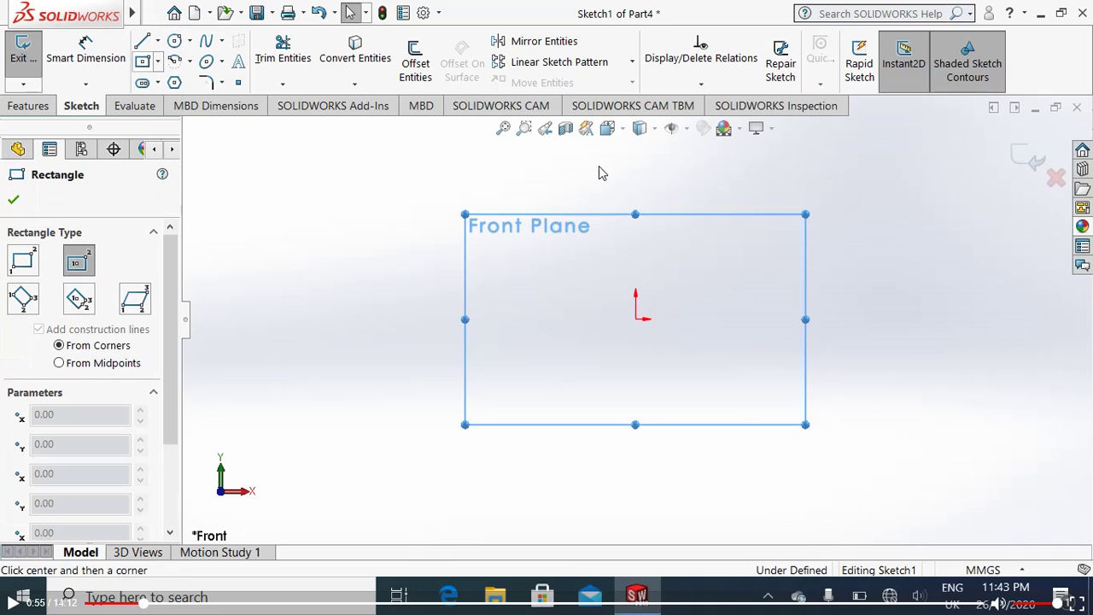
pyautogui.click(636, 319)
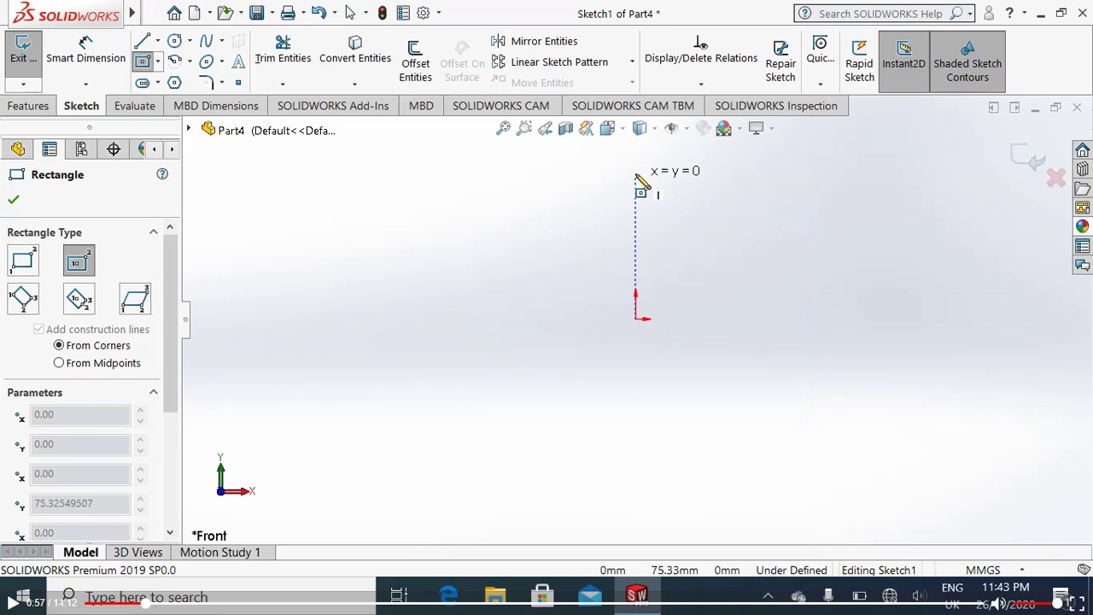
pyautogui.click(525, 186)
# Dimension the rectangle's top edge and right edge to 200 mm each with Smart Dimension
pyautogui.press('d')
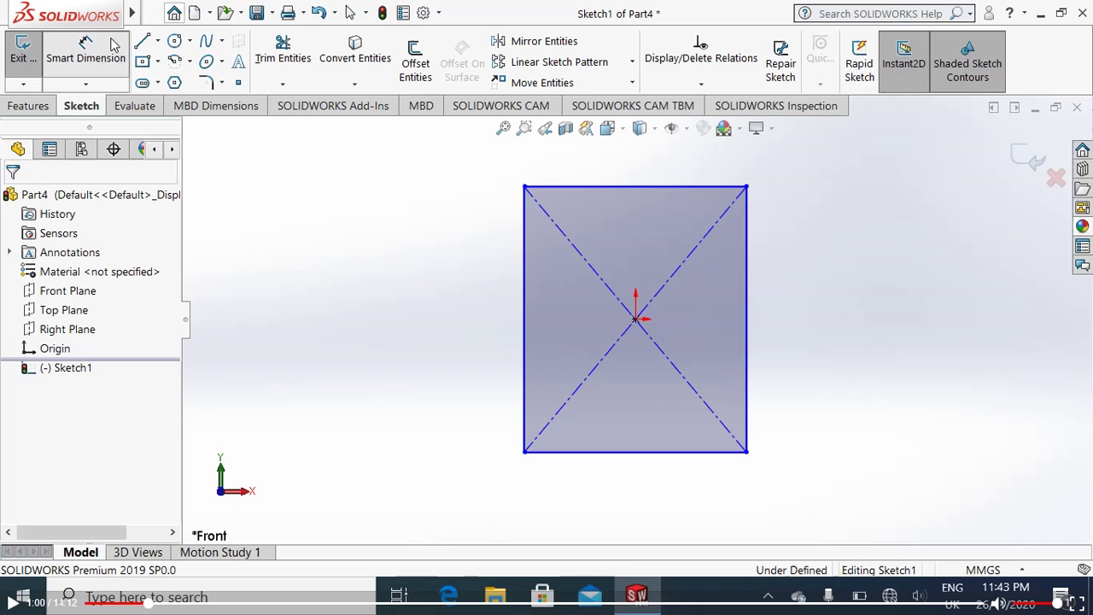
pyautogui.click(665, 168)
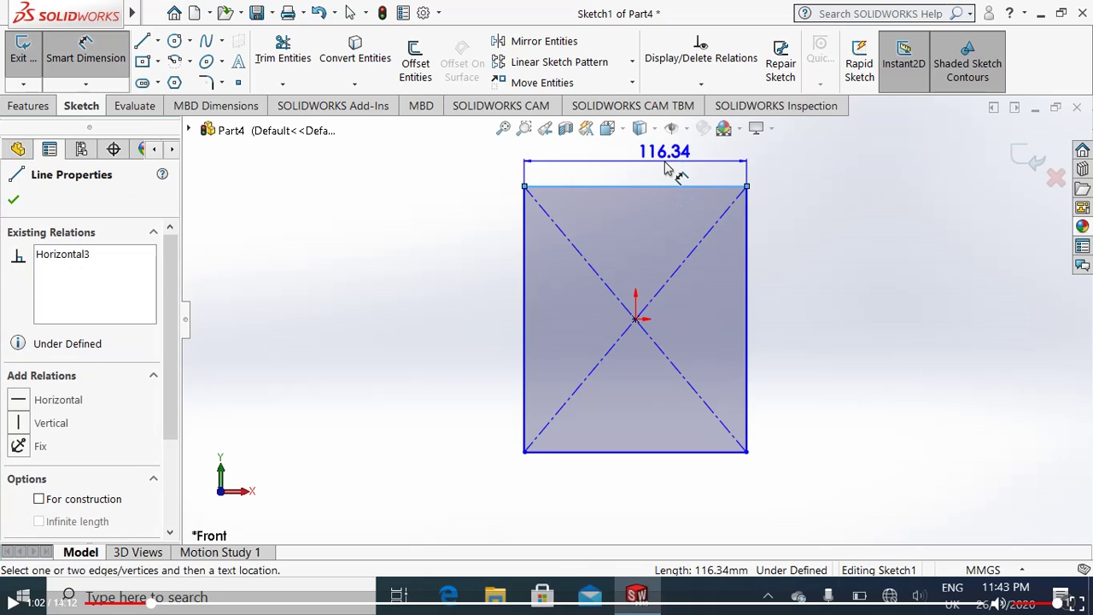
pyautogui.click(675, 167)
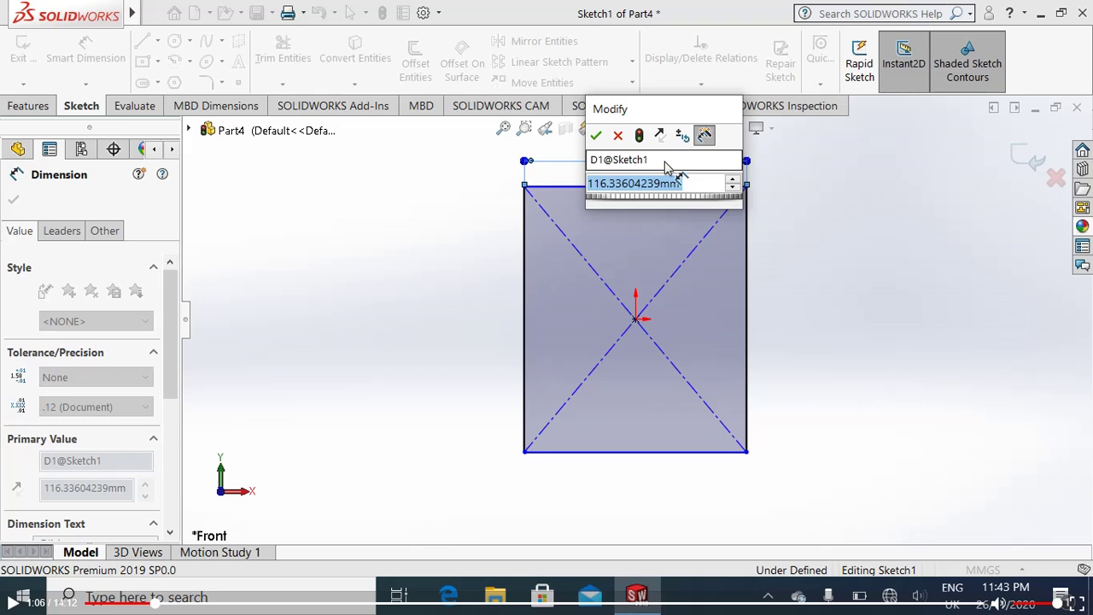
pyautogui.write('200')
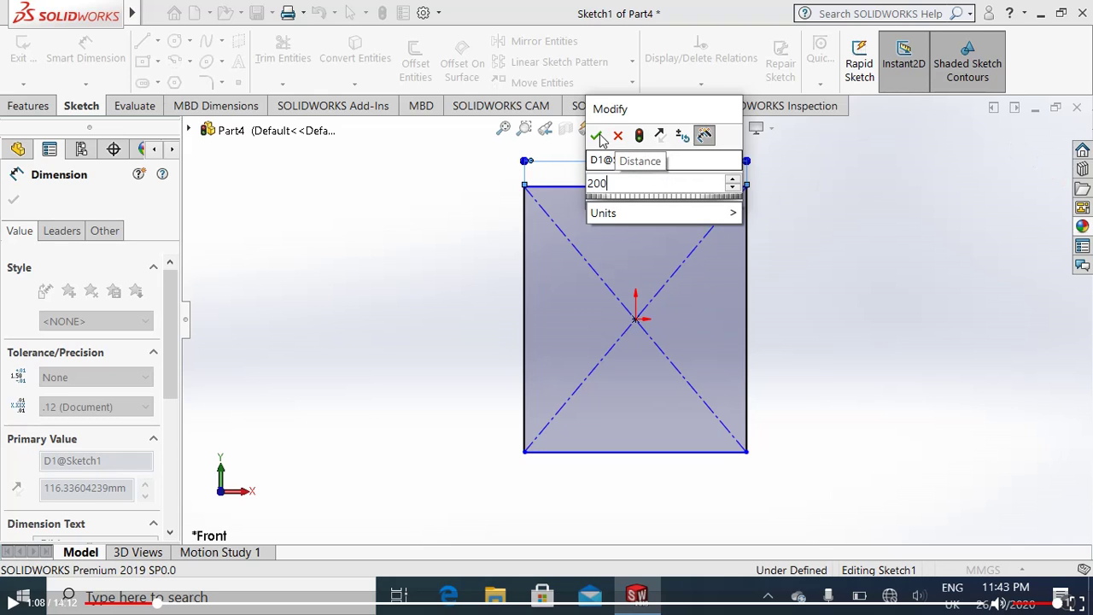
pyautogui.click(598, 136)
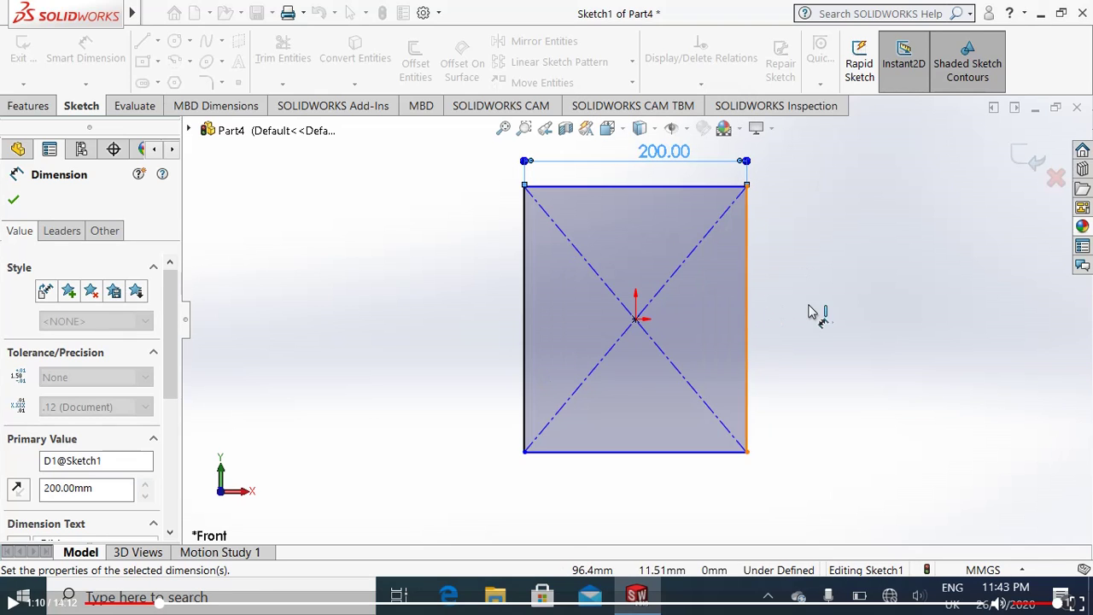
pyautogui.click(747, 312)
pyautogui.click(827, 312)
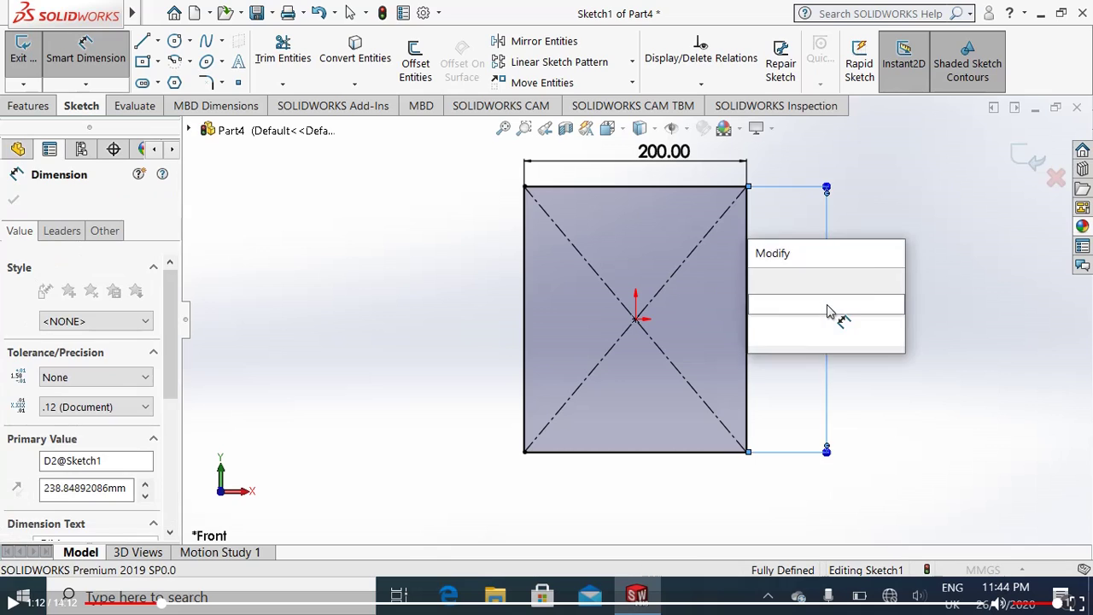
pyautogui.write('200')
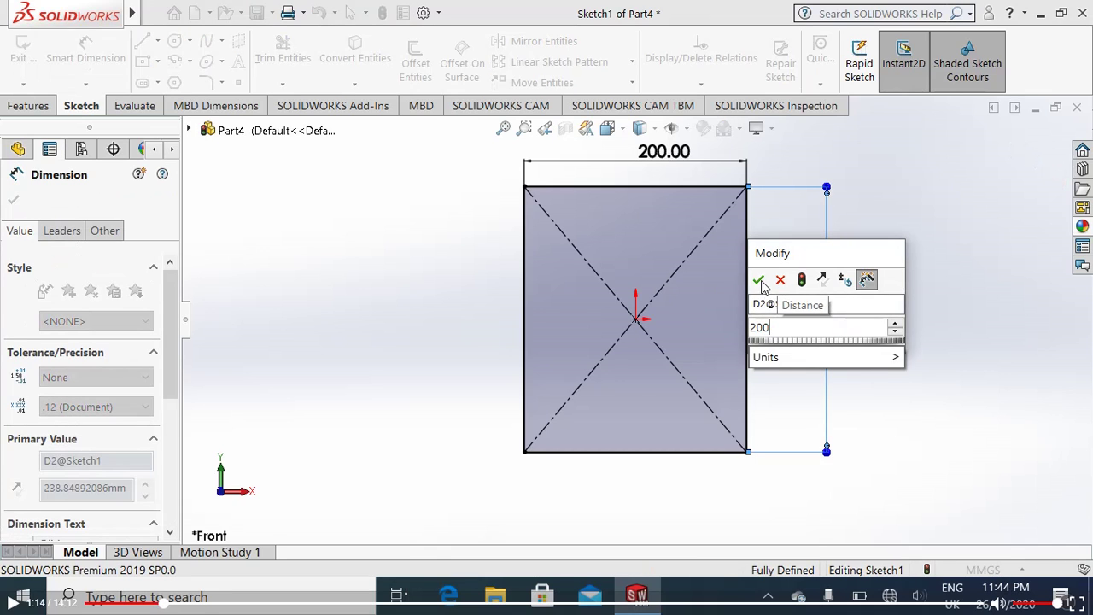
pyautogui.click(759, 282)
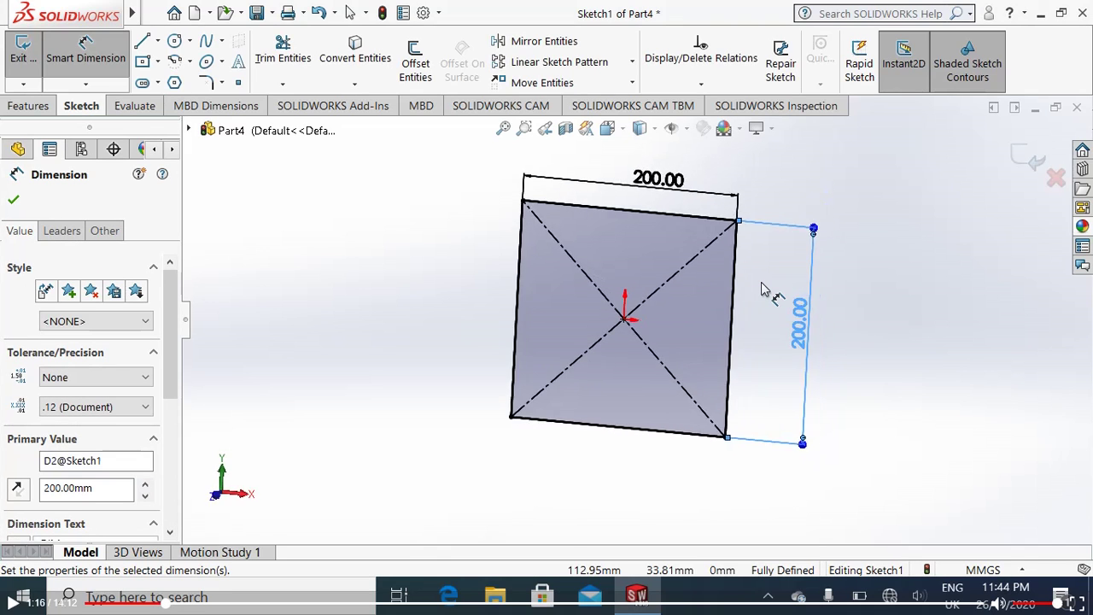
# Extrude the square profile as a blind boss 20 mm deep
pyautogui.hotkey('ctrl', '7')
pyautogui.click(28, 105)
pyautogui.click(28, 80)
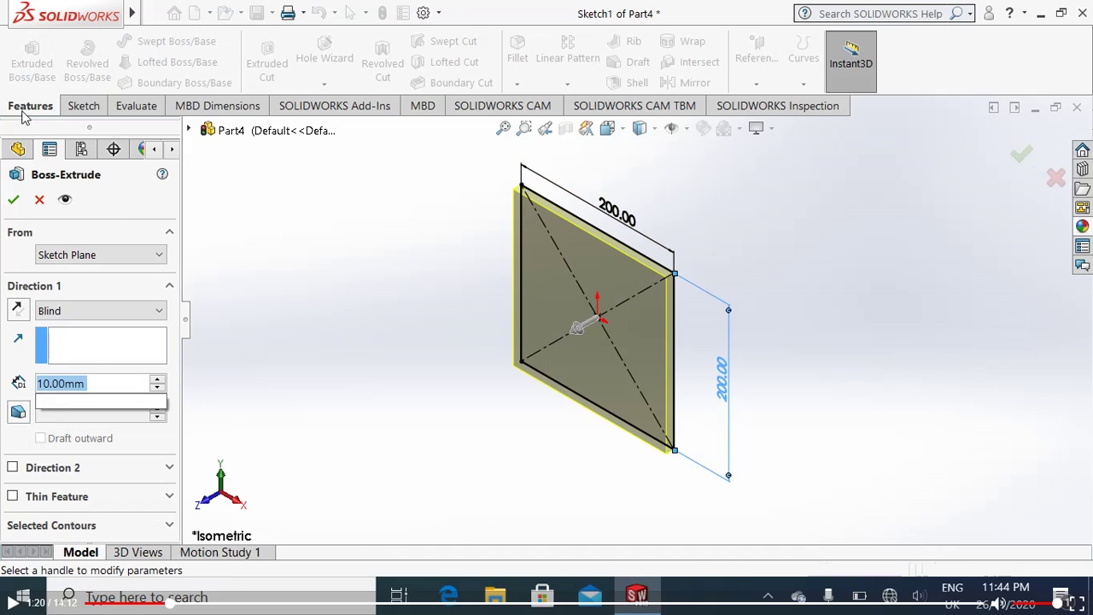
pyautogui.write('20')
pyautogui.press('Return')
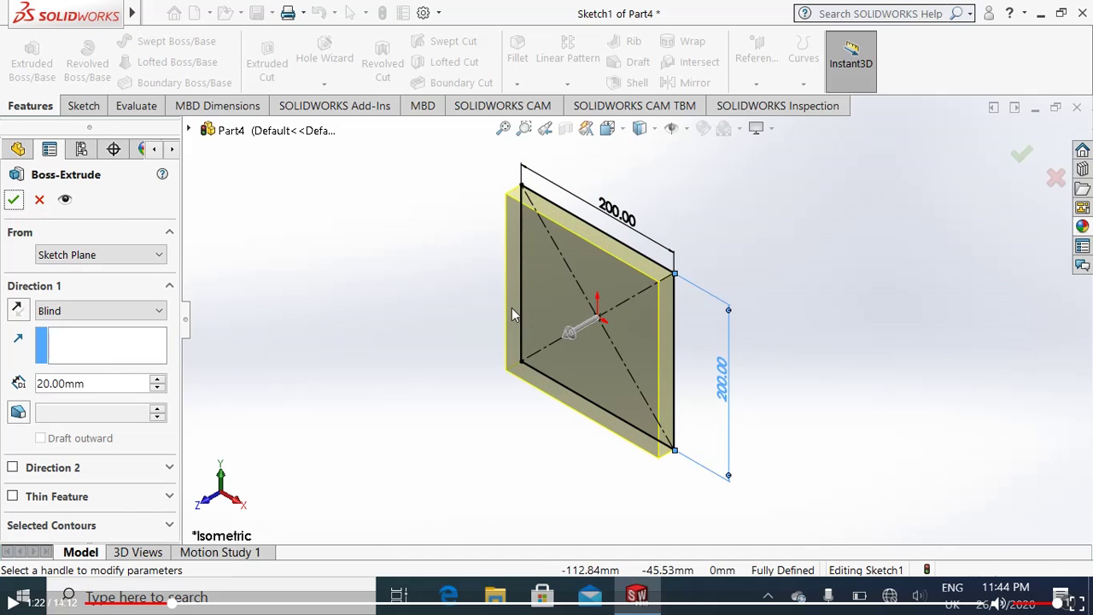
pyautogui.click(1022, 157)
# Start a new sketch on the large front face of the extruded plate
pyautogui.click(634, 314)
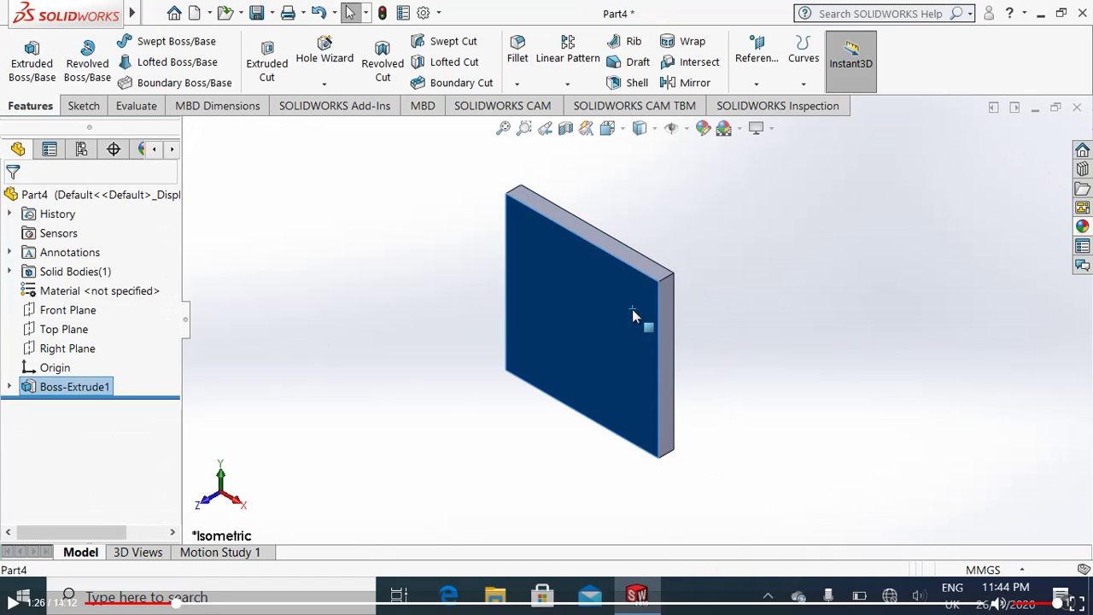
pyautogui.rightClick(635, 313)
pyautogui.click(803, 229)
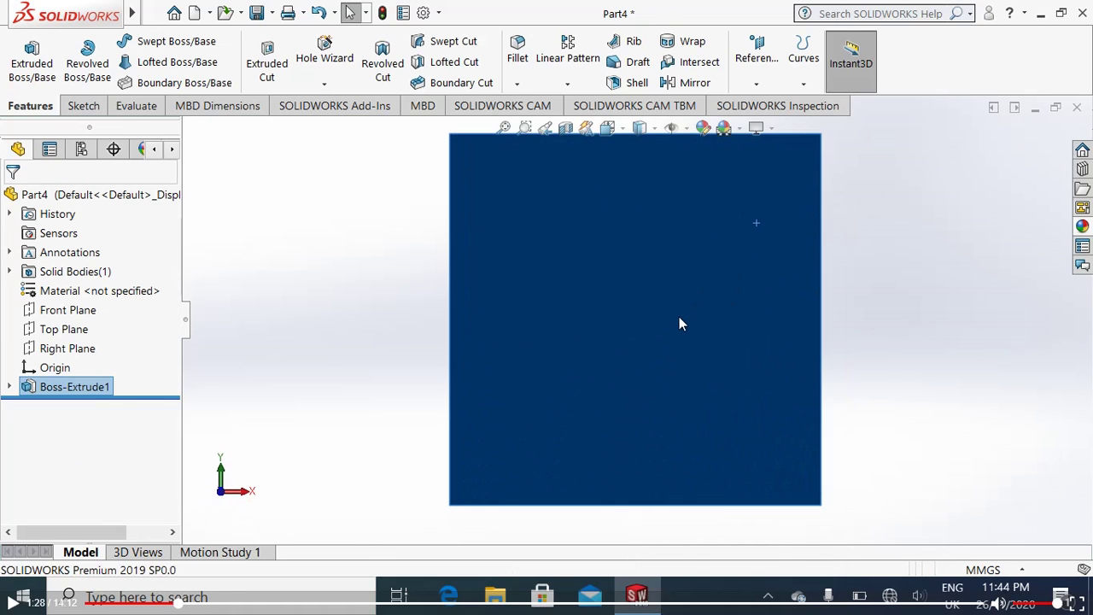
pyautogui.rightClick(679, 317)
pyautogui.click(718, 225)
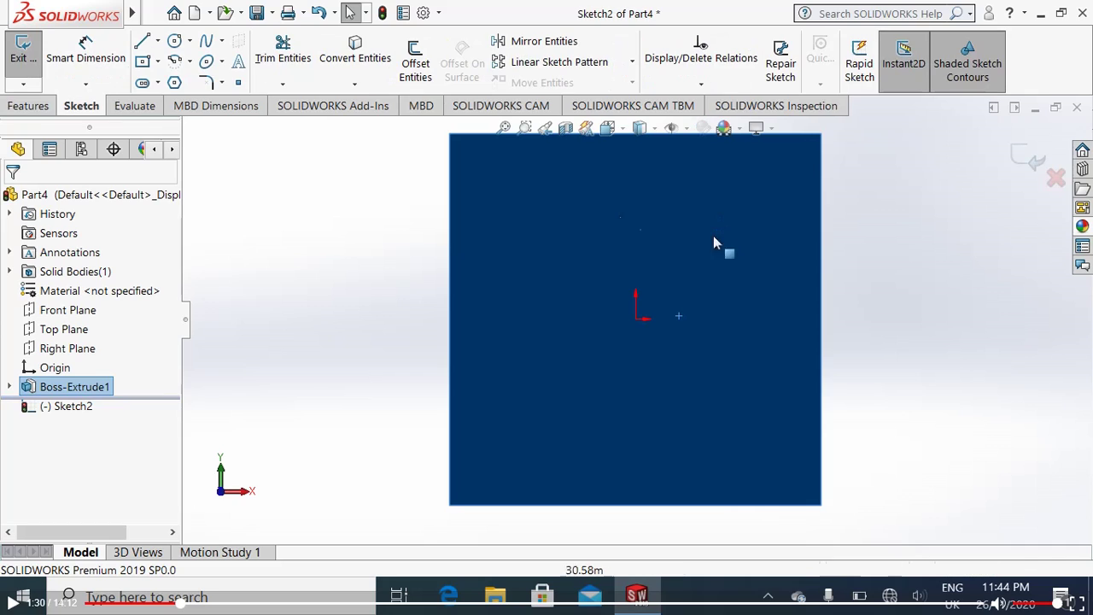
# Draw a short vertical centerline passing through the origin on the plate's face
pyautogui.click(144, 43)
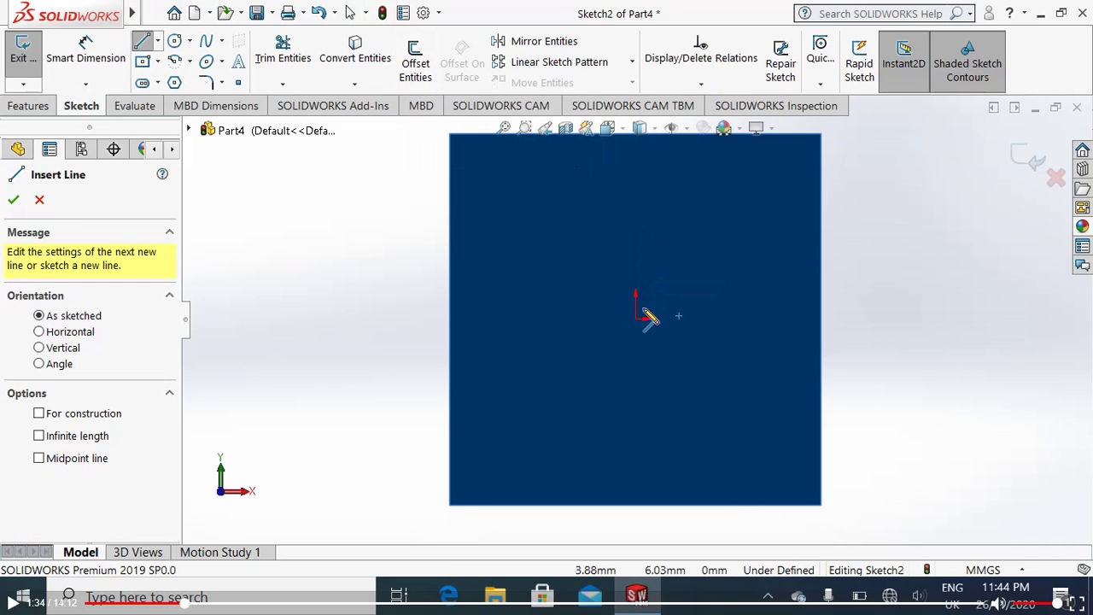
pyautogui.click(158, 43)
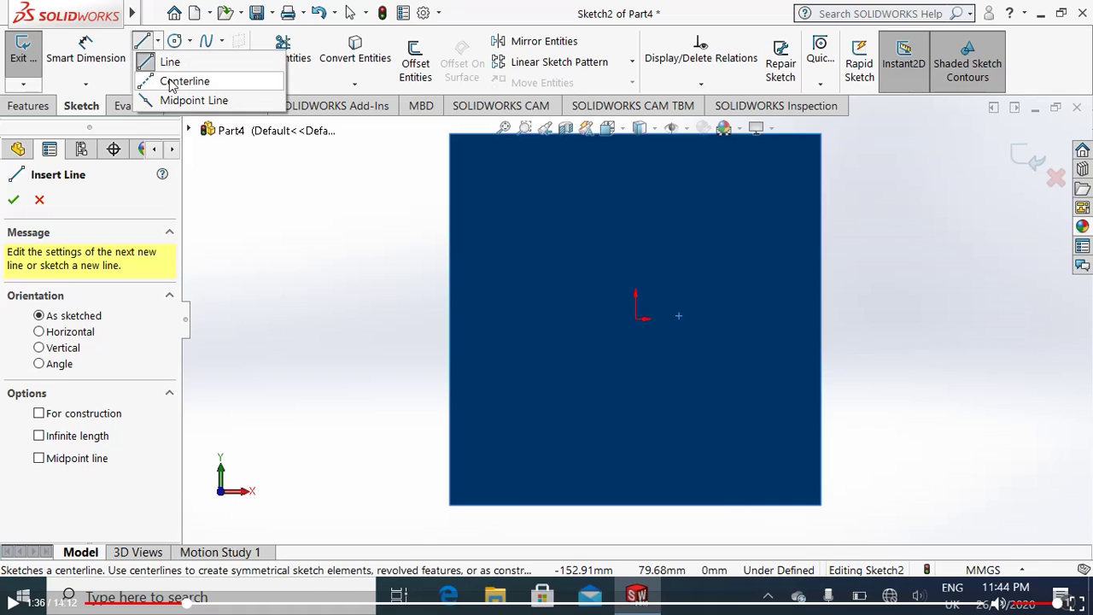
pyautogui.click(184, 79)
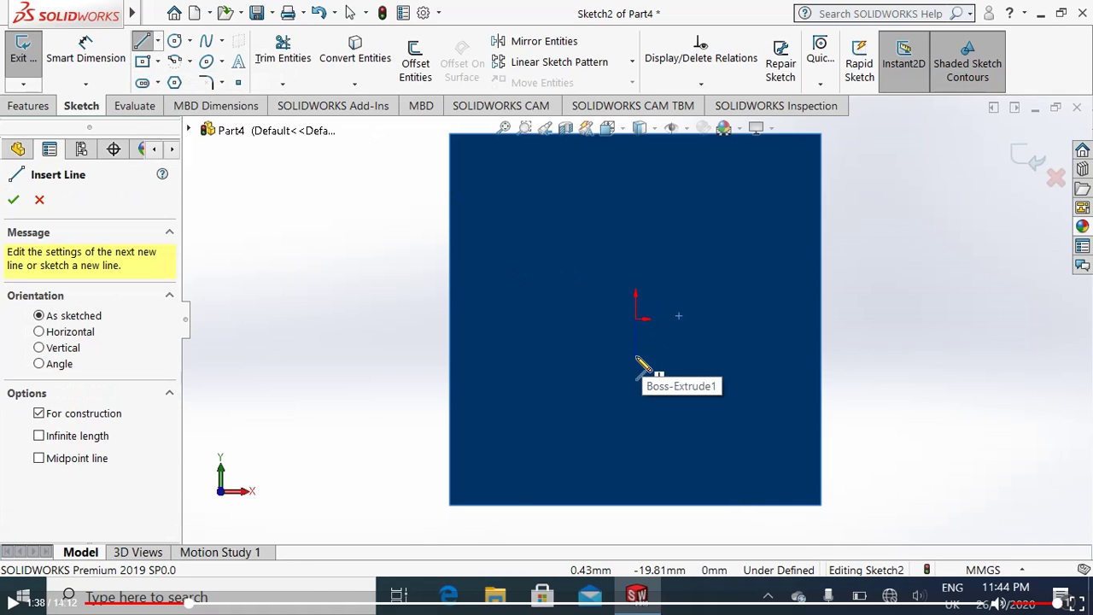
pyautogui.click(635, 355)
pyautogui.click(635, 255)
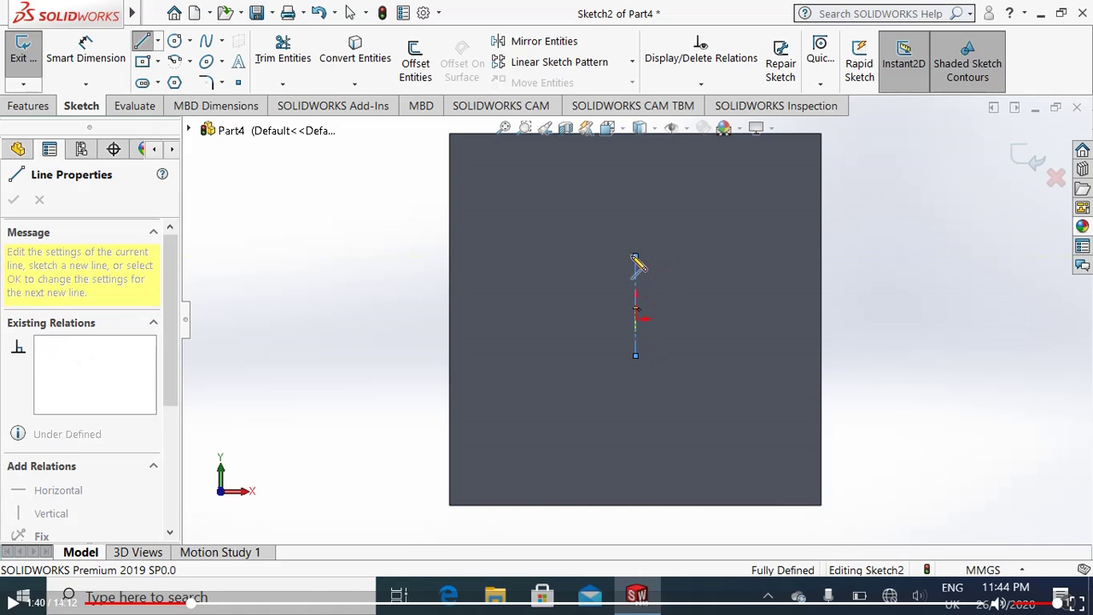
pyautogui.press('Escape')
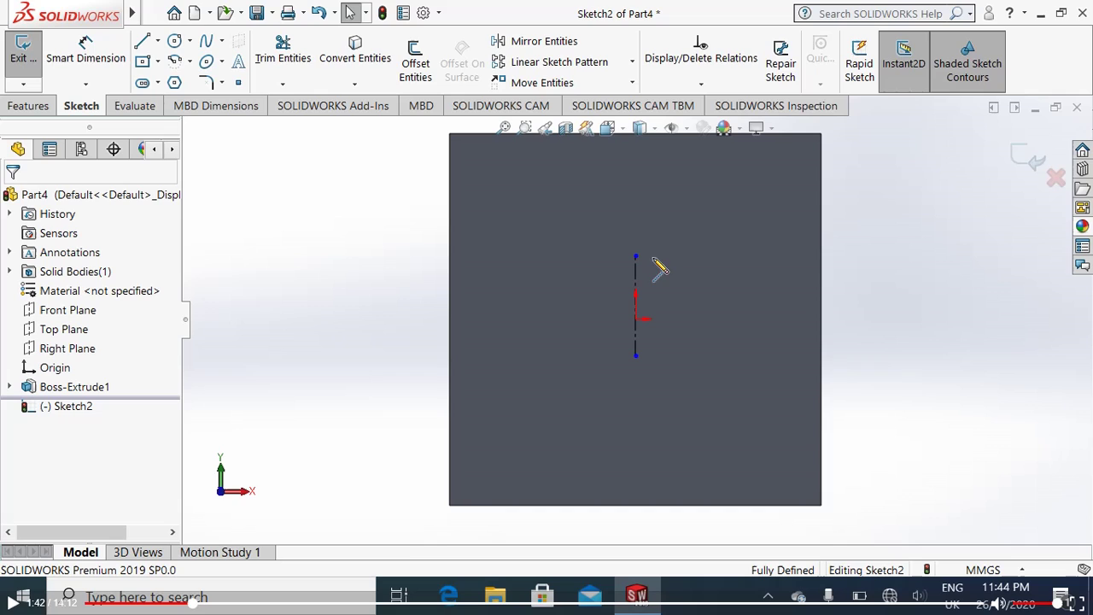
# Draw a short horizontal centerline across the vertical one, passing through the origin
pyautogui.click(158, 41)
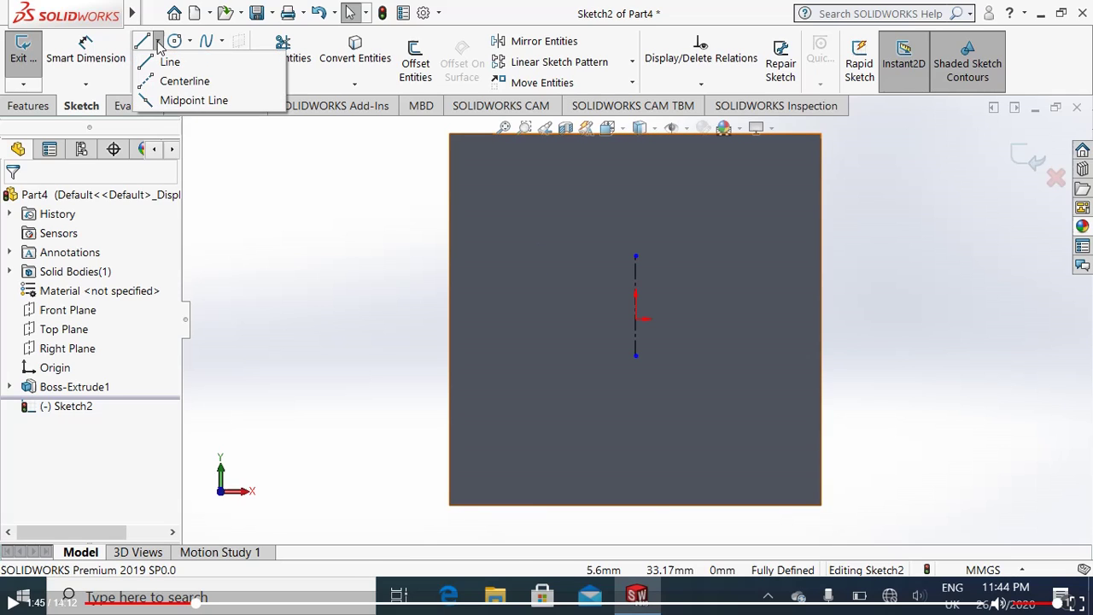
pyautogui.click(635, 318)
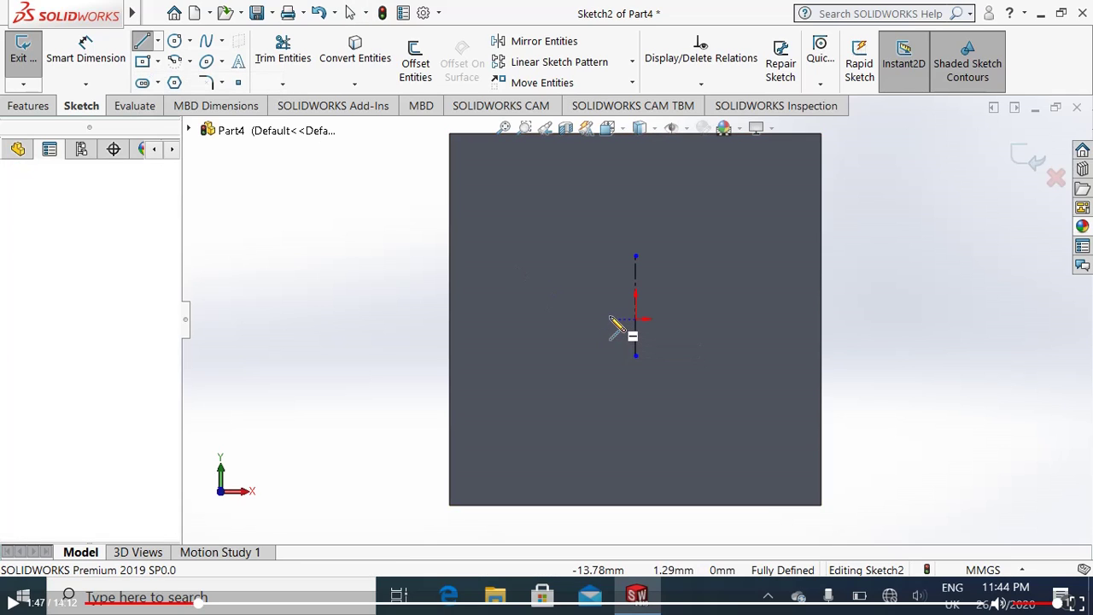
pyautogui.click(661, 318)
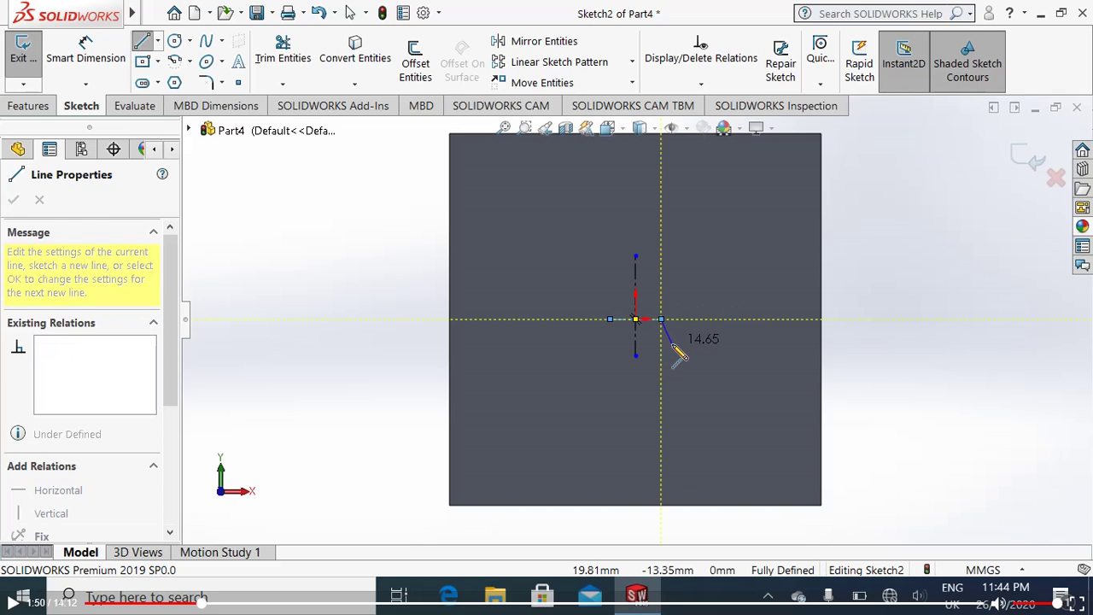
pyautogui.press('Escape')
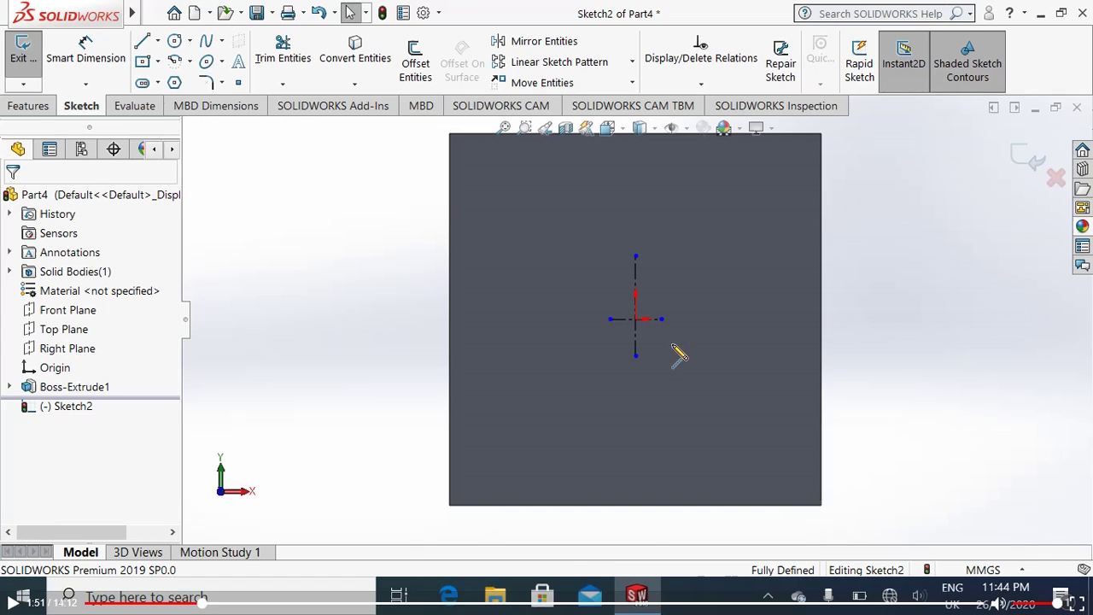
# Draw a vertical line about 14 mm right of the vertical centerline, running from the plate's top edge to its bottom edge
pyautogui.click(143, 42)
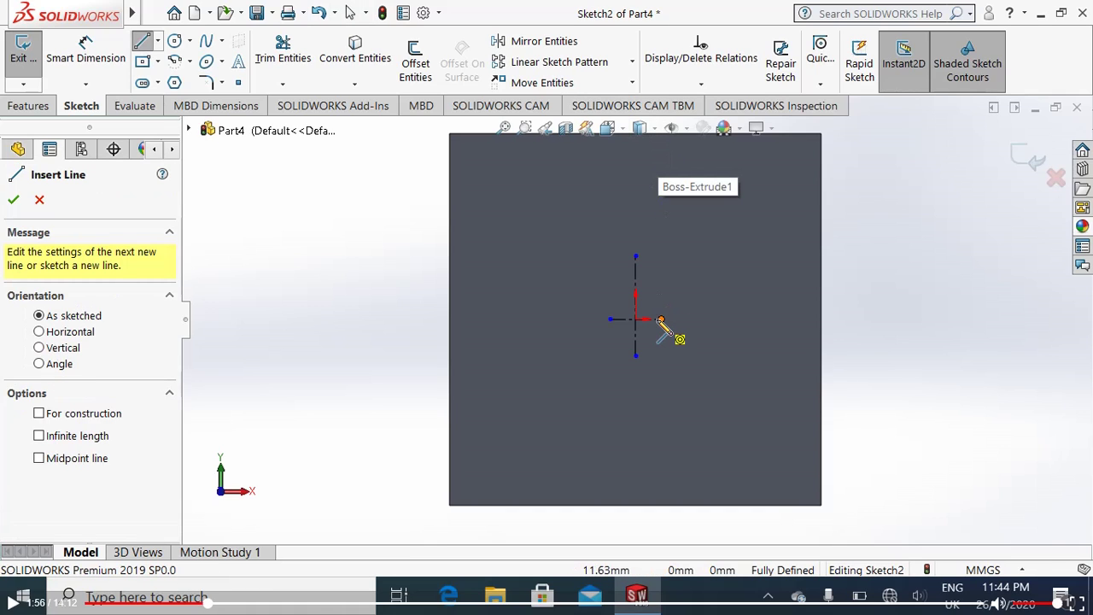
pyautogui.scroll(-3, 662, 330)
pyautogui.scroll(5, 663, 325)
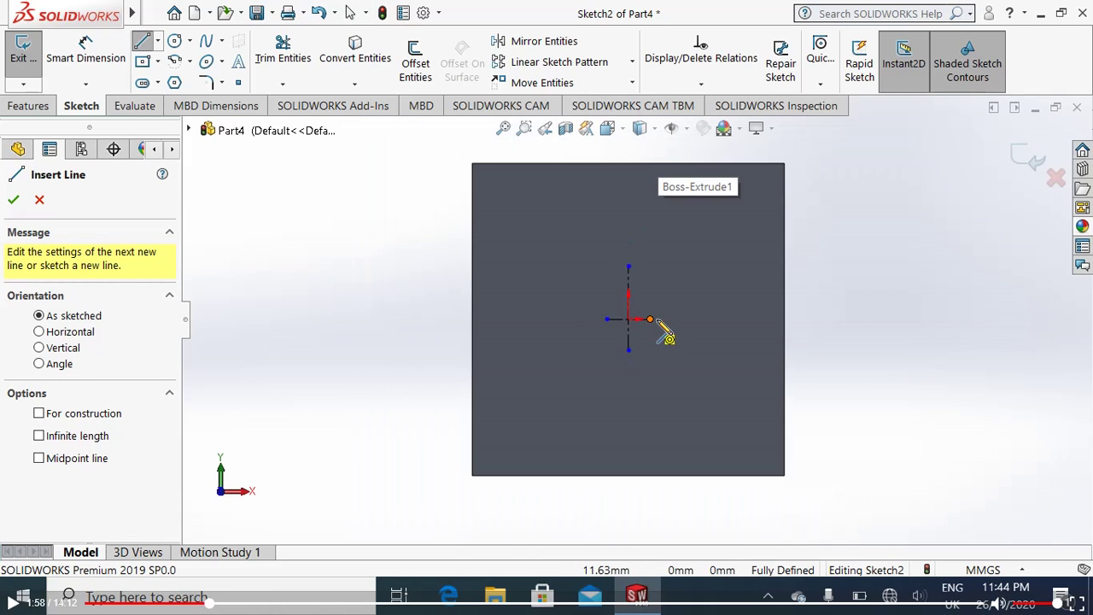
pyautogui.click(651, 165)
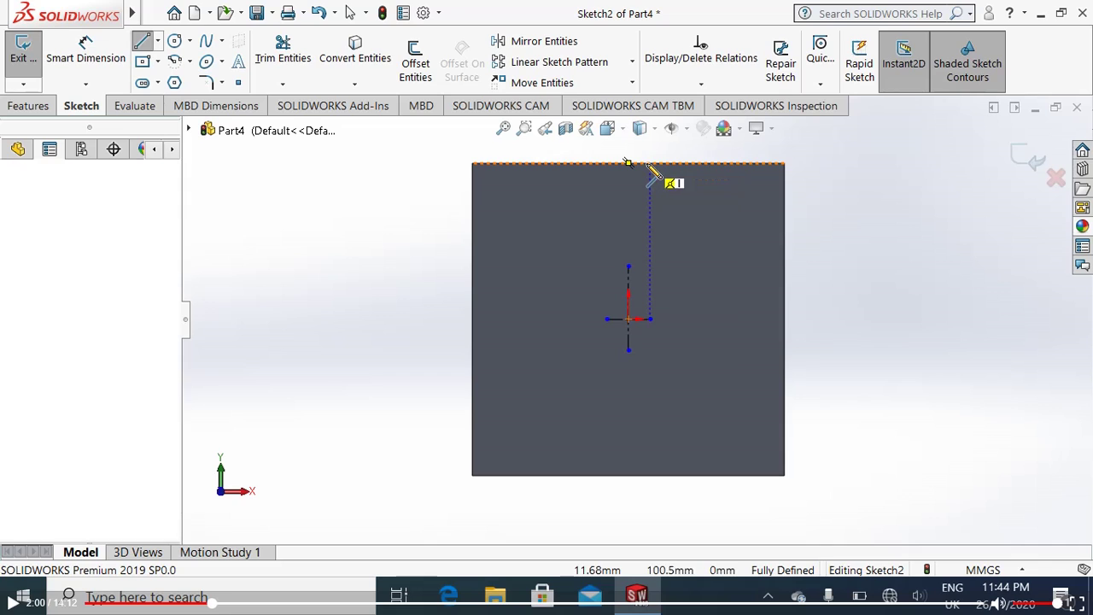
pyautogui.click(651, 475)
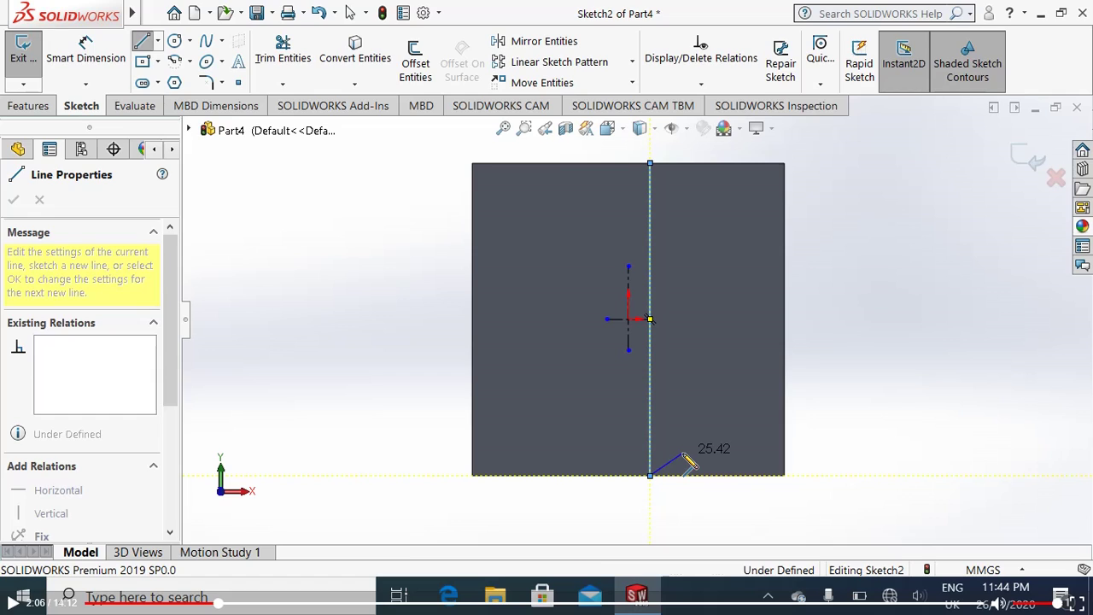
pyautogui.press('Escape')
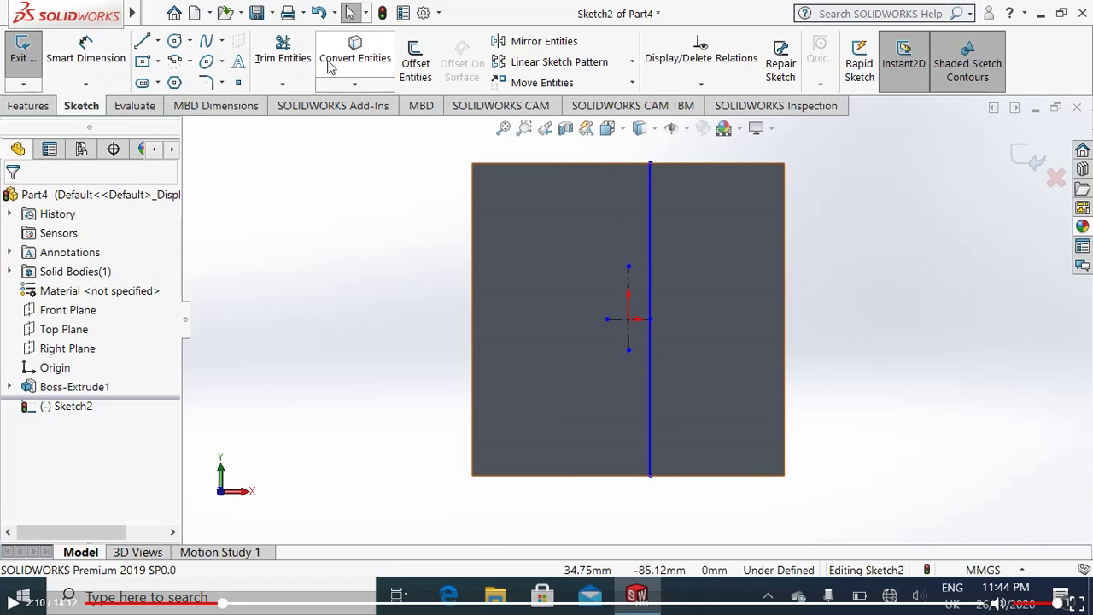
# Mirror the full-height vertical line about the vertical centerline, keeping the original
pyautogui.click(503, 43)
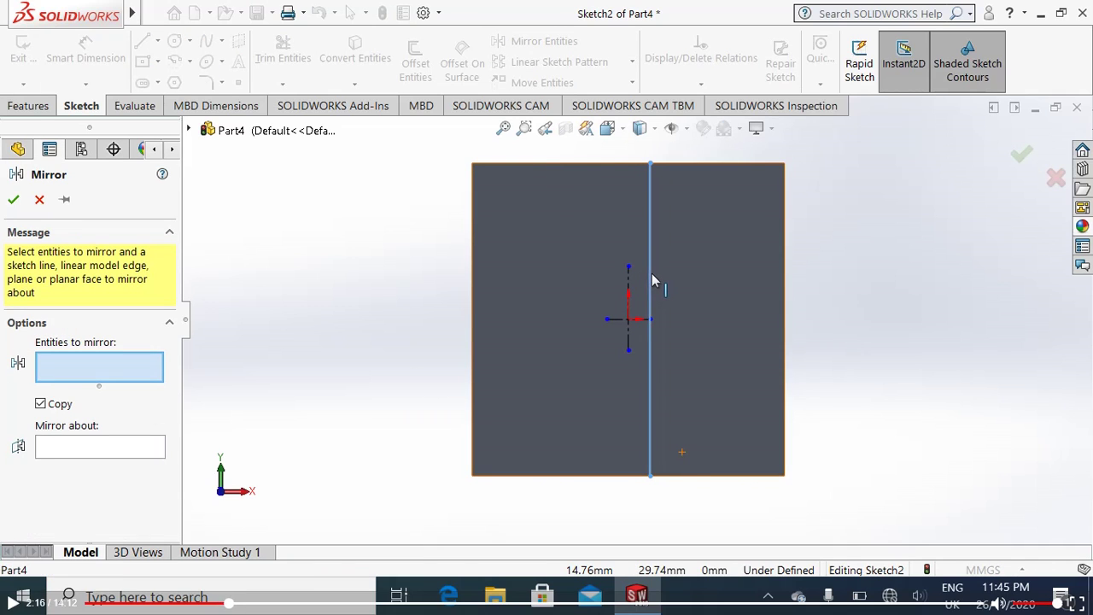
pyautogui.click(629, 290)
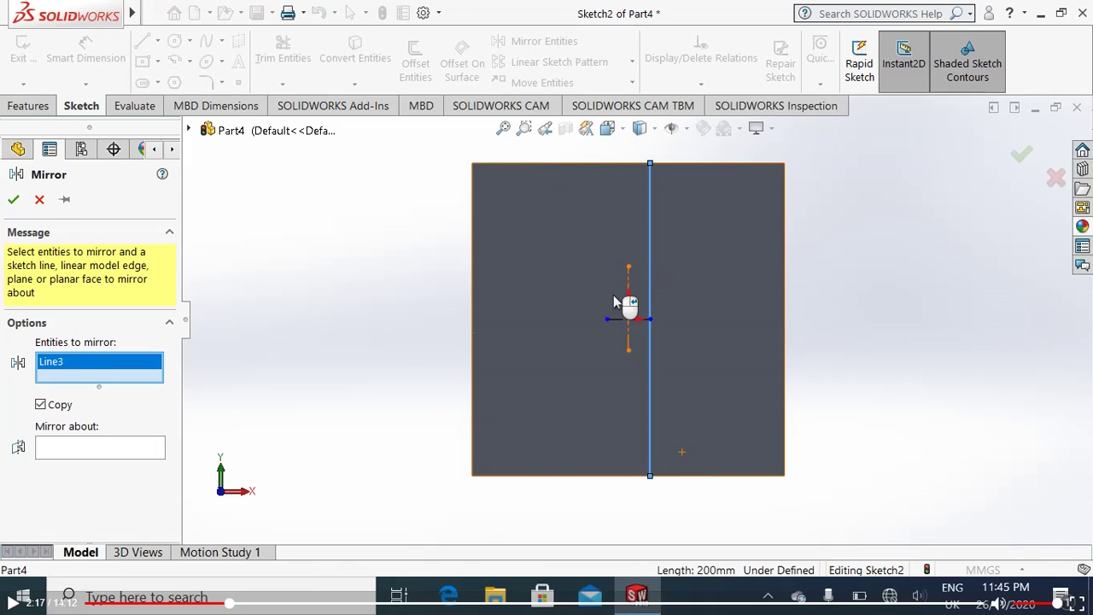
pyautogui.click(111, 446)
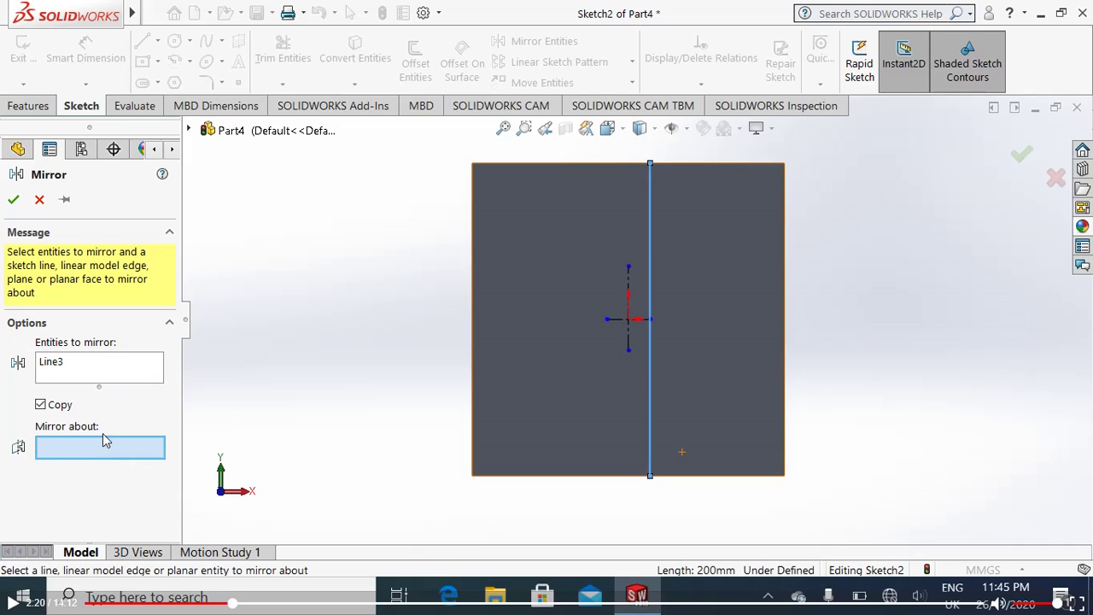
pyautogui.click(629, 282)
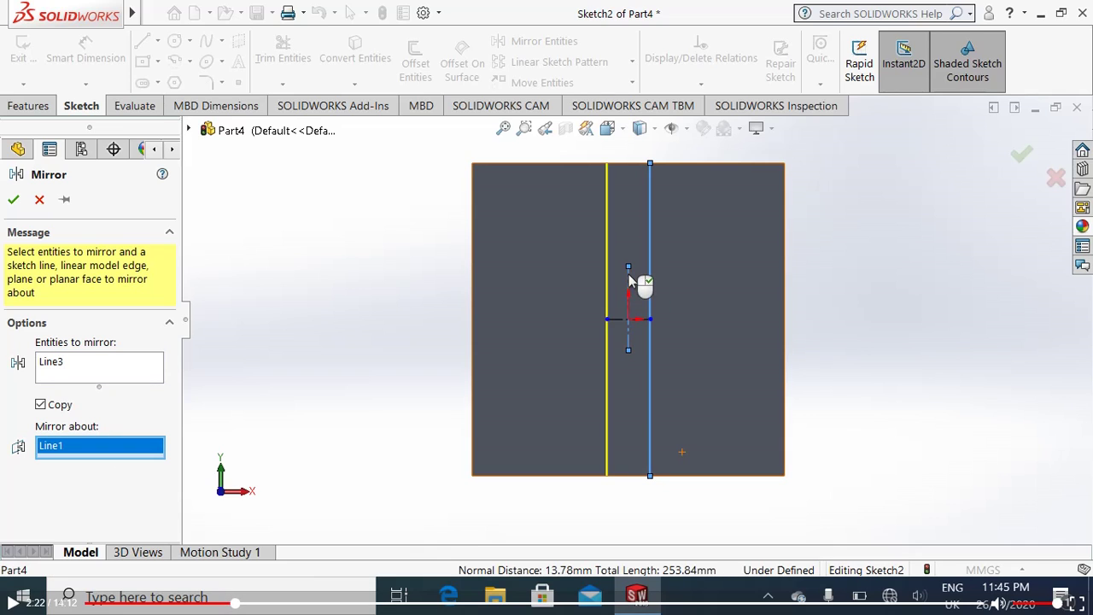
pyautogui.click(15, 199)
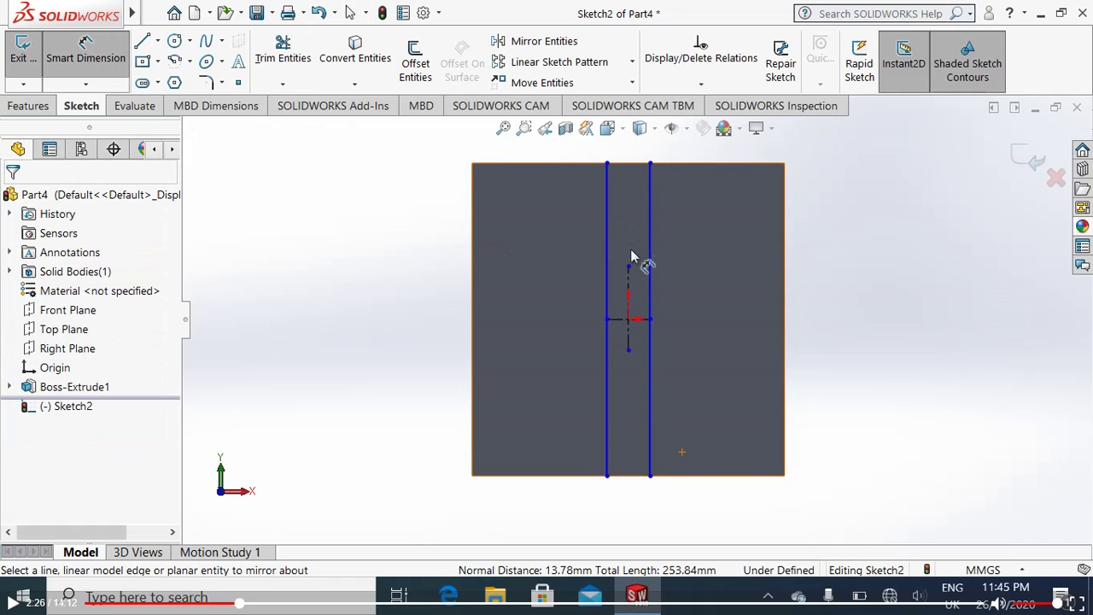
# Dimension the right vertical line's horizontal distance from the vertical centerline as 10 mm
pyautogui.moveTo(629, 268); pyautogui.dragTo(649, 164)
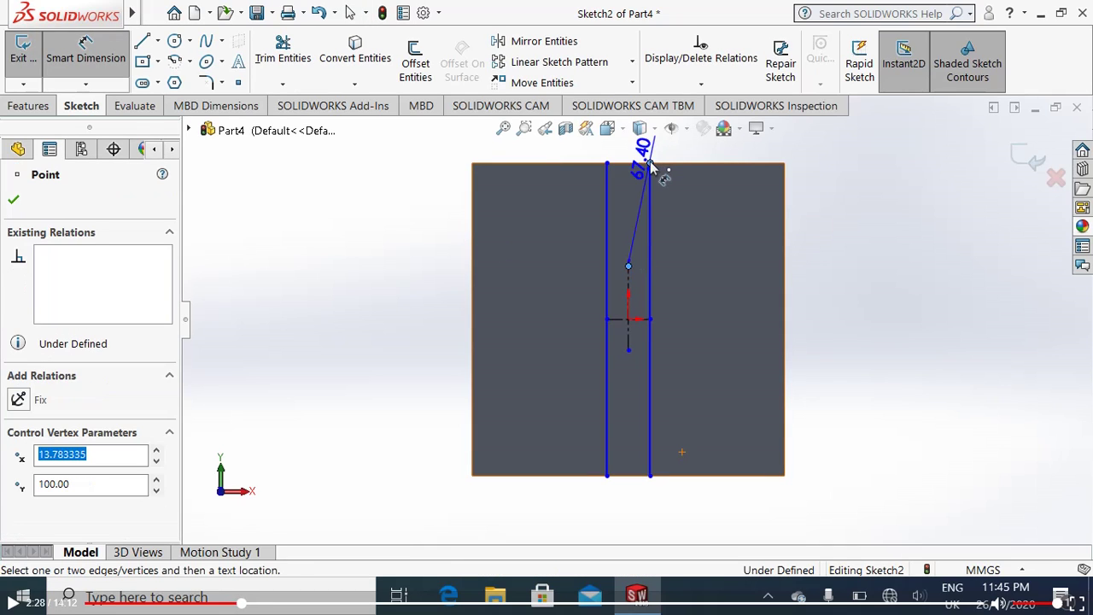
pyautogui.click(645, 190)
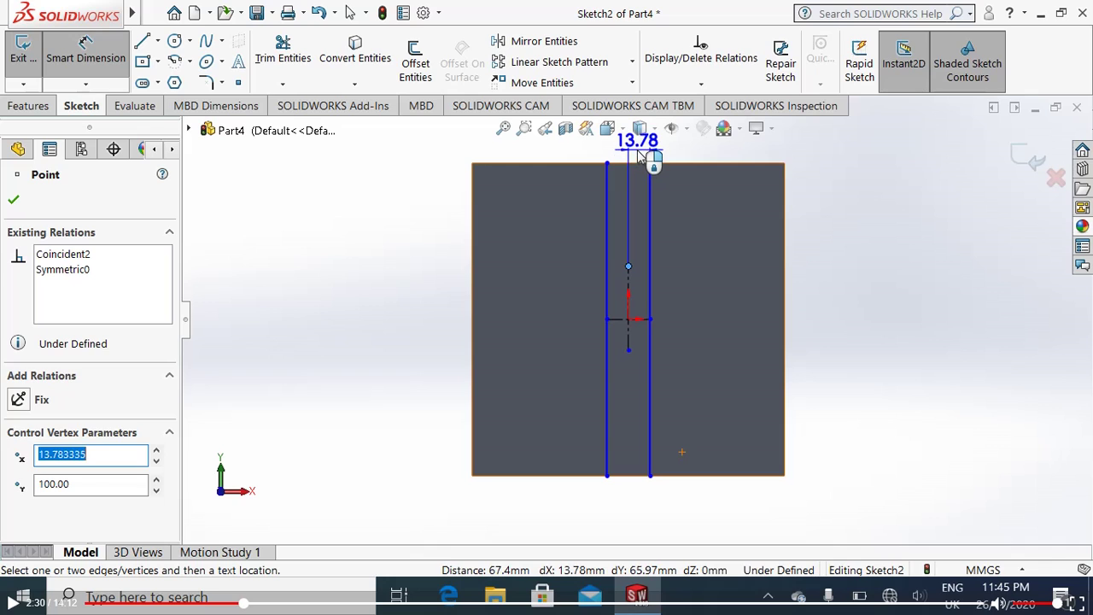
pyautogui.click(653, 163)
pyautogui.write('10')
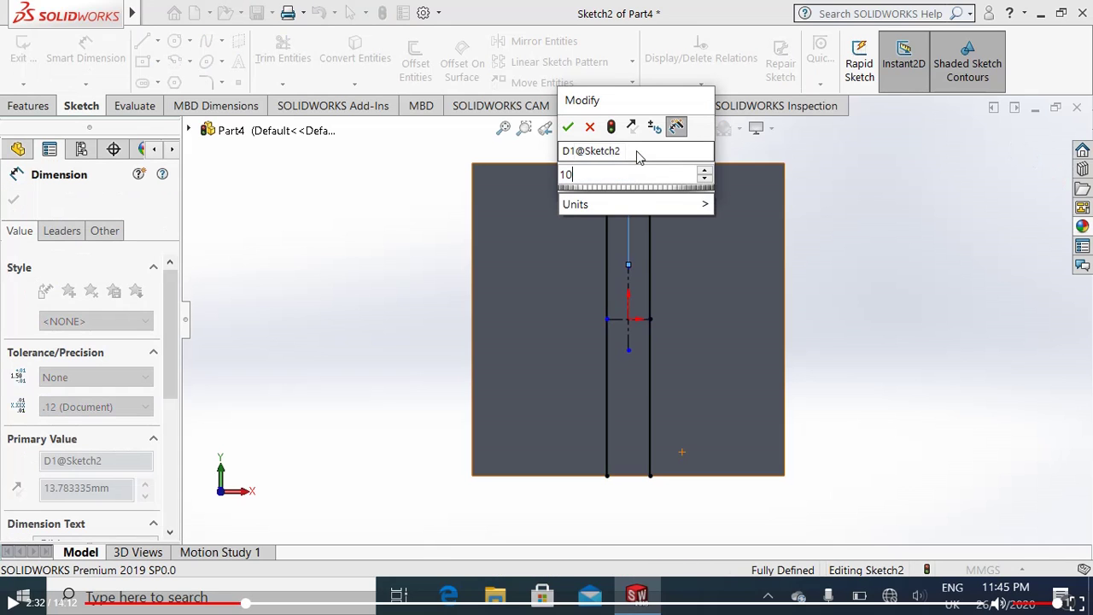
pyautogui.click(569, 127)
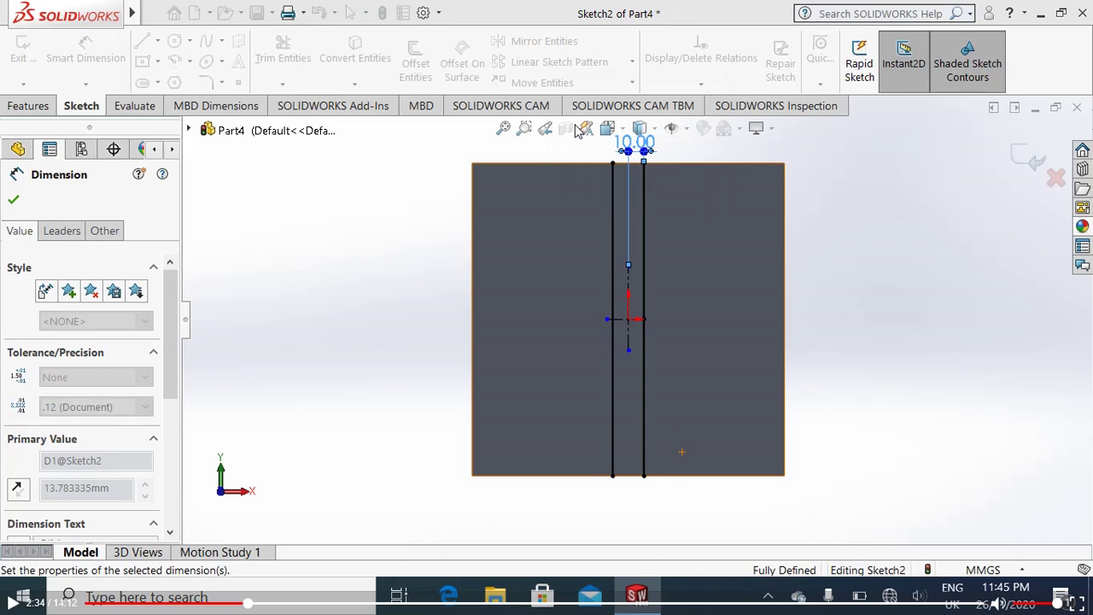
pyautogui.click(15, 201)
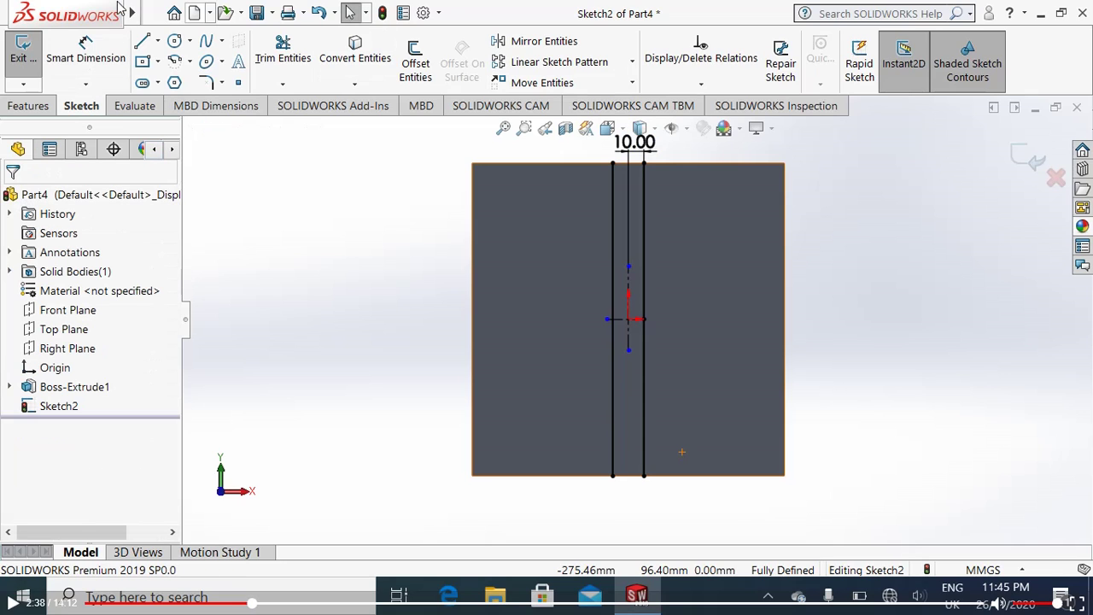
# Close the vertical strip with short horizontal lines joining the two vertical lines along the plate's top and bottom edges
pyautogui.click(139, 47)
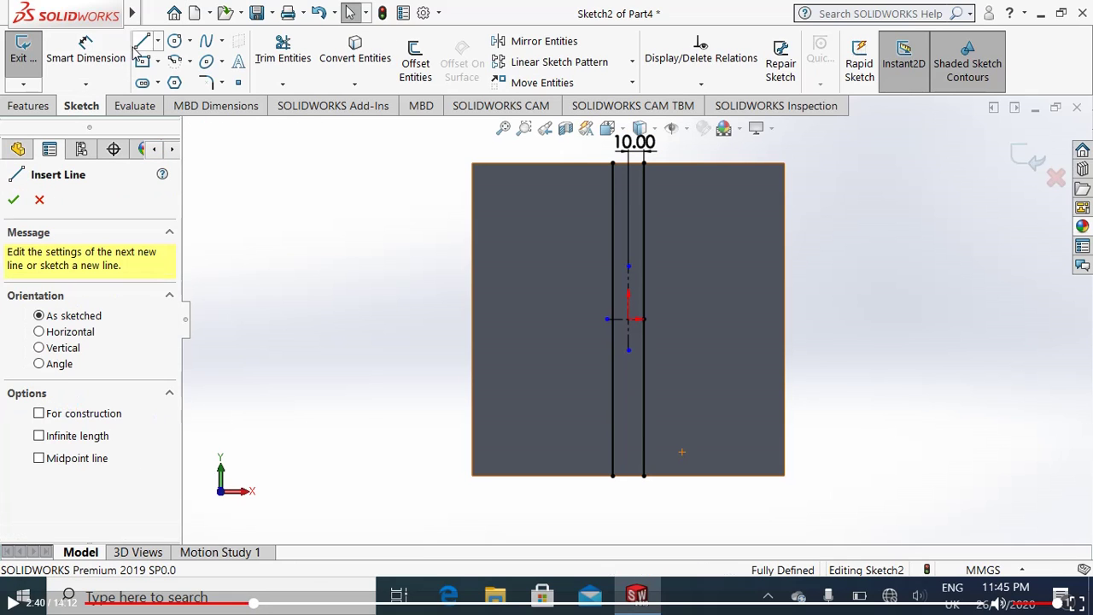
pyautogui.click(613, 163)
pyautogui.click(643, 163)
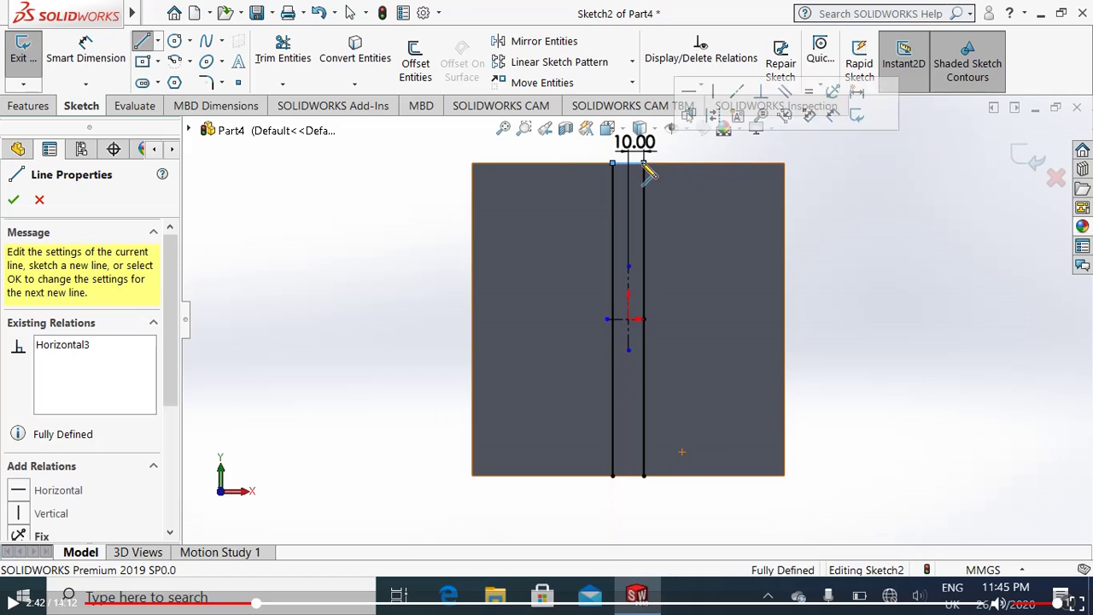
pyautogui.click(643, 476)
pyautogui.click(612, 476)
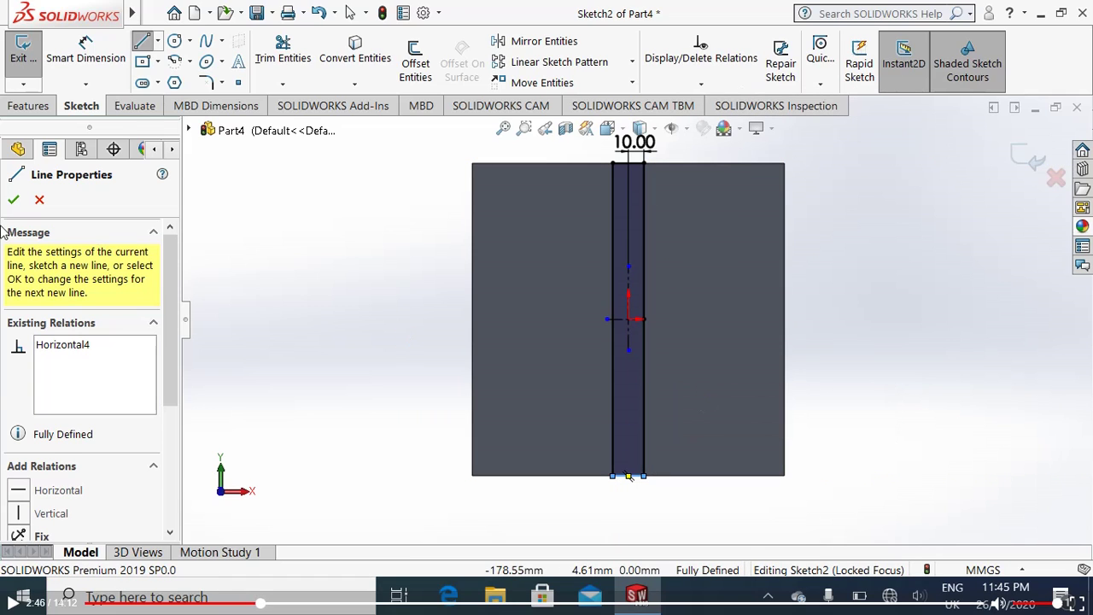
# Draw a closed horizontal rectangle of lines about 30 mm high across the plate's full width, around the horizontal centerline
pyautogui.click(473, 297)
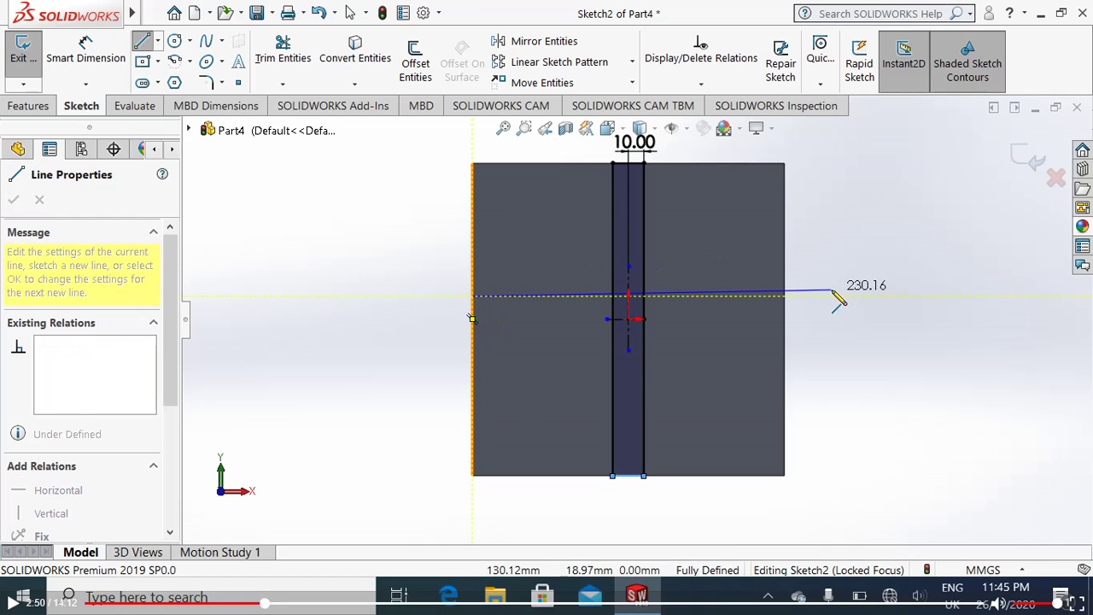
pyautogui.click(785, 296)
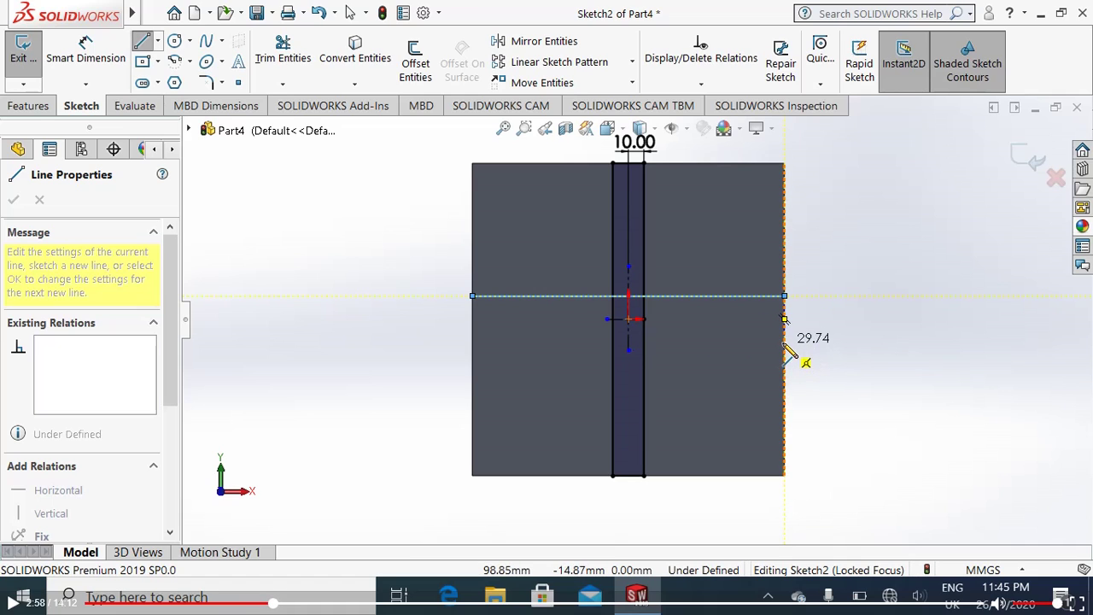
pyautogui.click(786, 343)
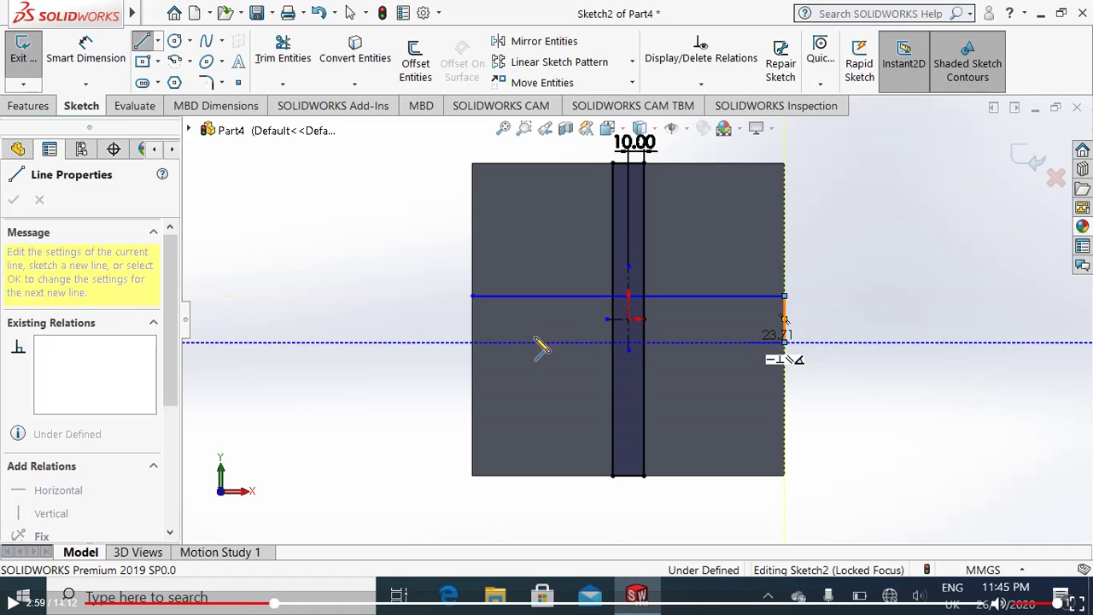
pyautogui.click(472, 343)
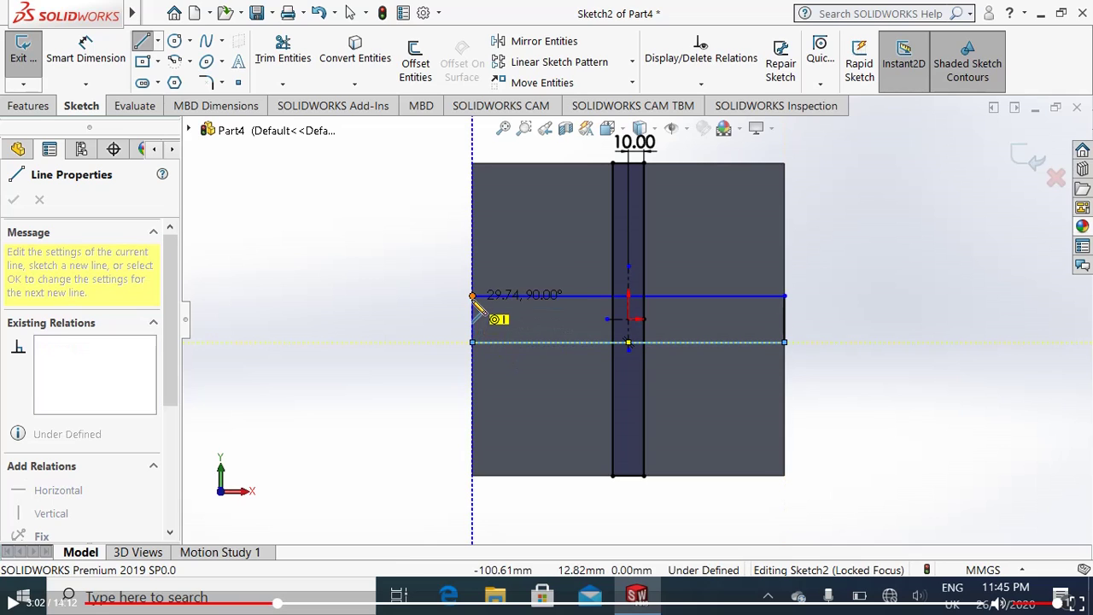
pyautogui.click(472, 297)
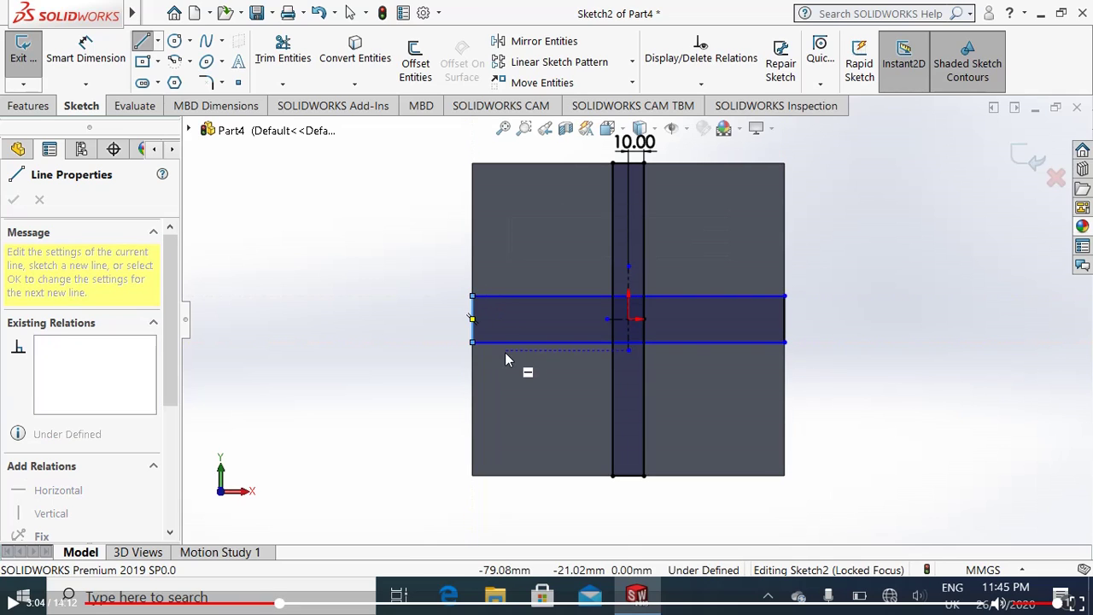
# Dimension the horizontal strip's upper line 10 mm above the horizontal centerline, measured from the centerline's right endpoint
pyautogui.click(92, 53)
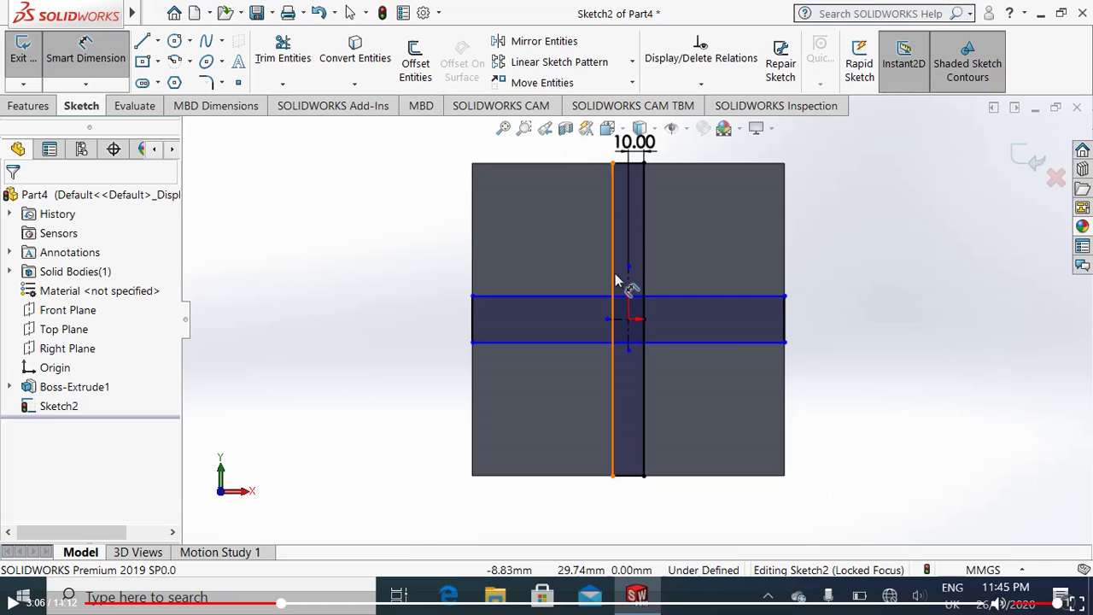
pyautogui.click(785, 298)
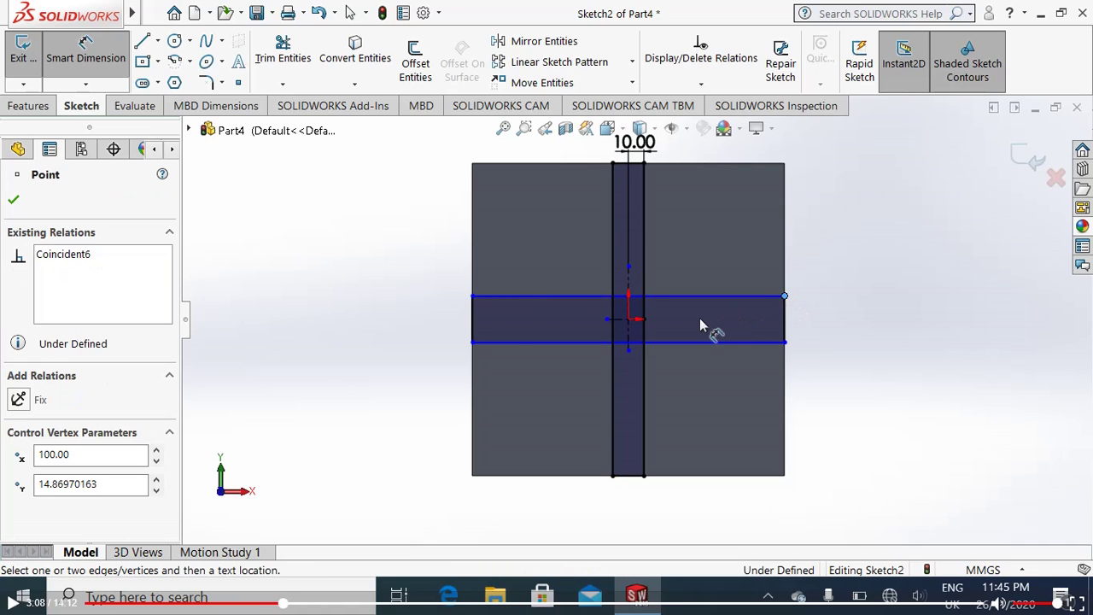
pyautogui.click(644, 321)
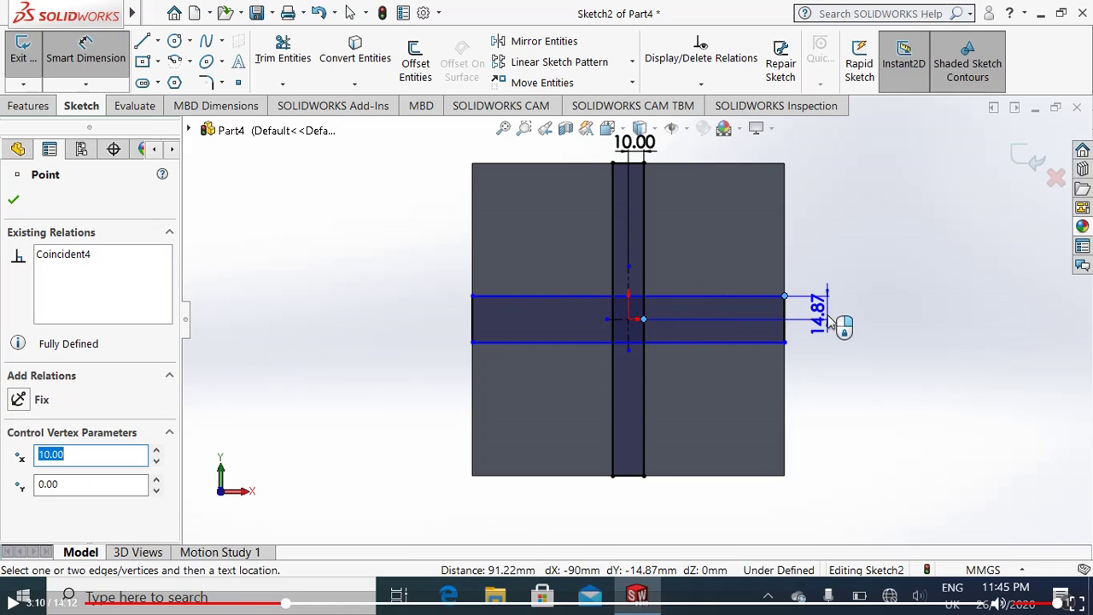
pyautogui.click(828, 321)
pyautogui.write('10')
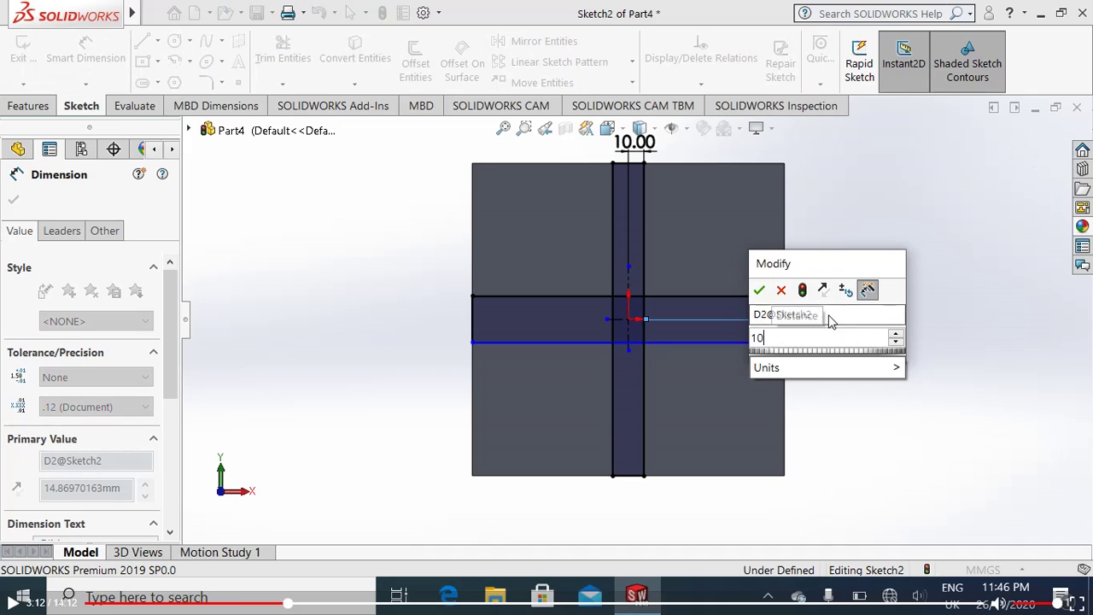
pyautogui.click(759, 291)
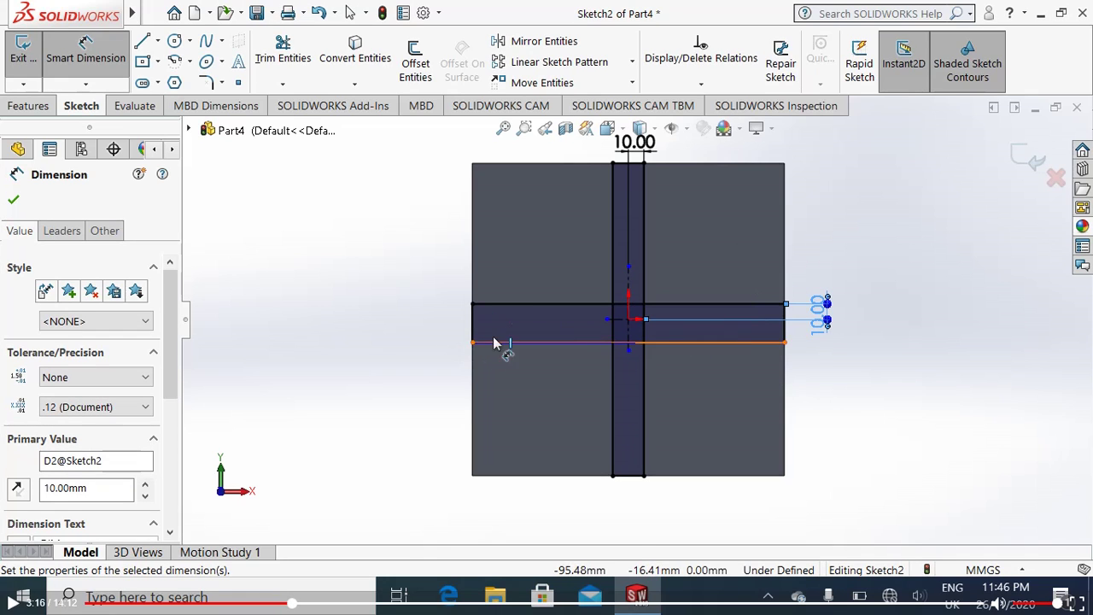
# Dimension the horizontal strip's lower line 10 mm below the horizontal centerline, measured from the centerline's left endpoint
pyautogui.click(607, 319)
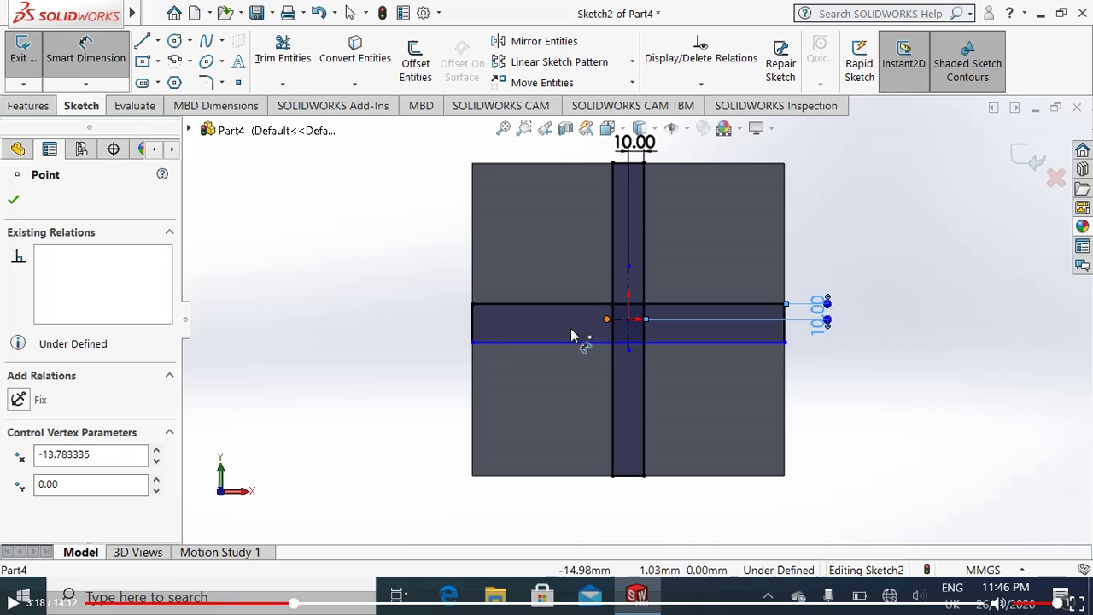
pyautogui.click(473, 344)
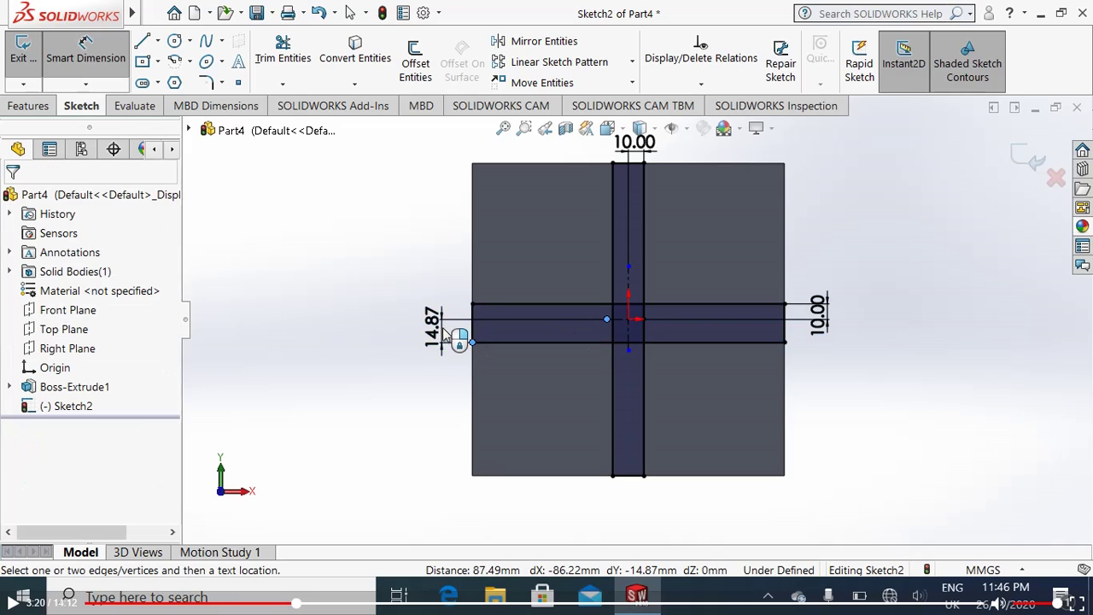
pyautogui.click(446, 334)
pyautogui.write('10')
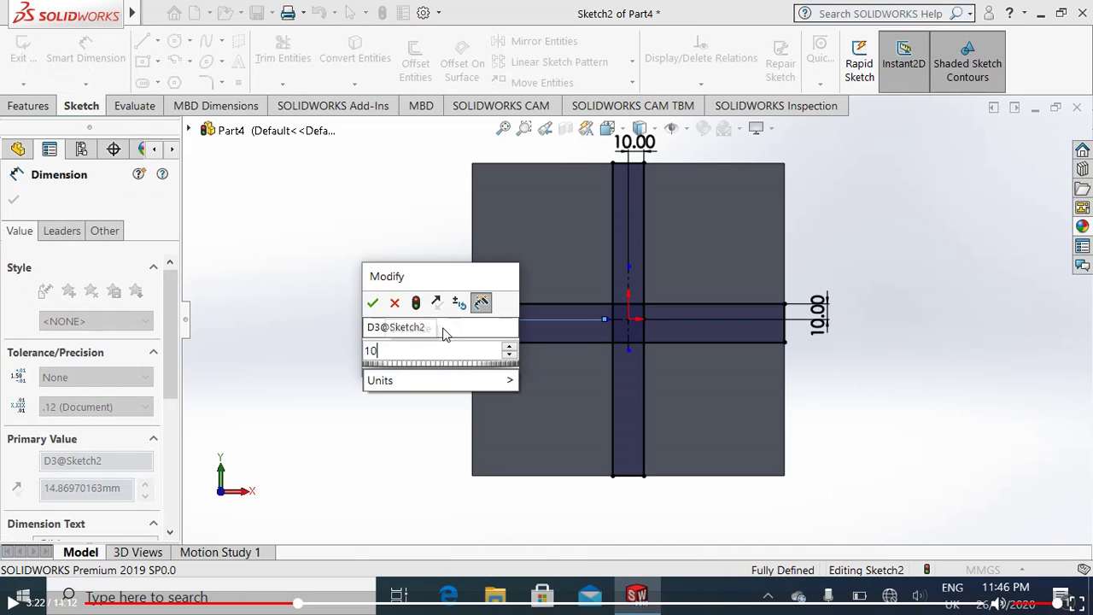
pyautogui.click(373, 304)
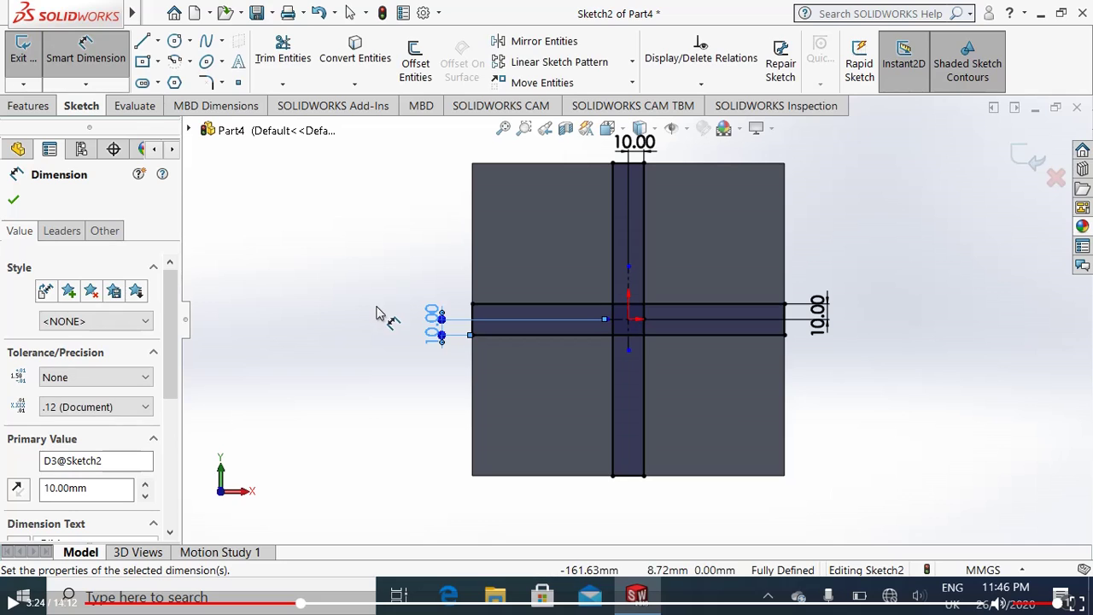
pyautogui.click(15, 199)
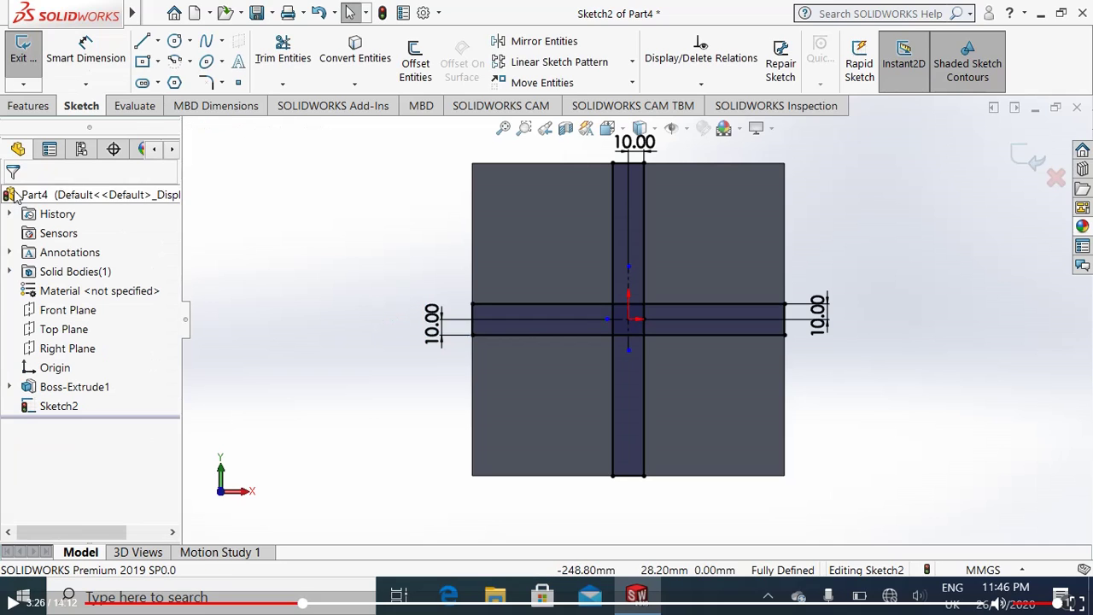
# Power-trim the strip line segments inside the central crossing so the two strips form one open cross outline
pyautogui.click(283, 53)
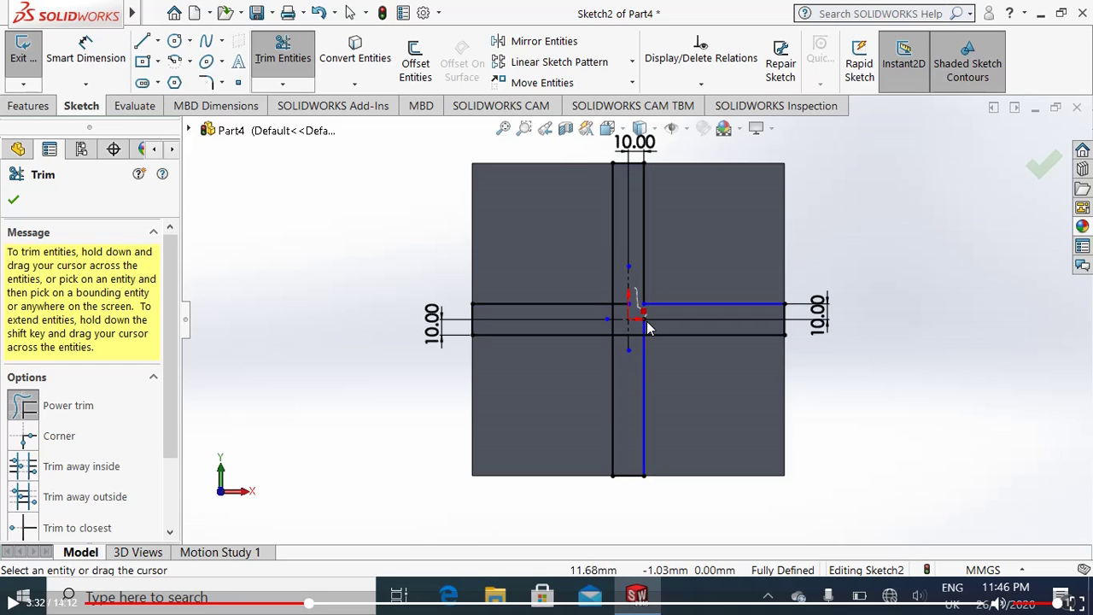
pyautogui.moveTo(645, 335)
pyautogui.mouseDown()
pyautogui.moveTo(631, 346)
pyautogui.moveTo(608, 323)
pyautogui.moveTo(621, 298)
pyautogui.mouseUp()
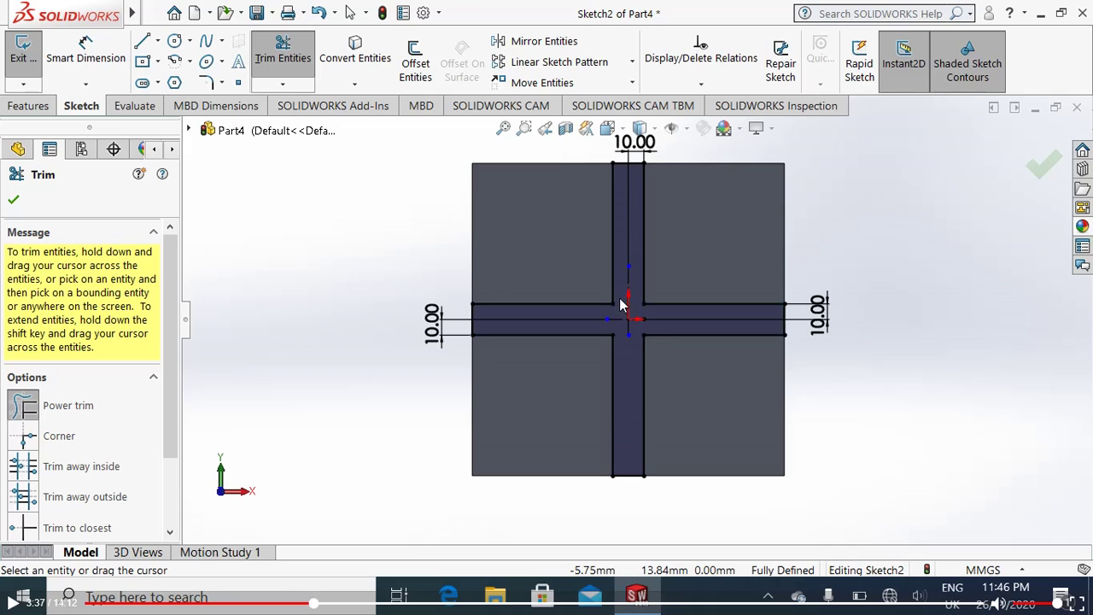
# Cut-extrude the cross-shaped sketch 5 mm deep into the plate as a blind cut
pyautogui.click(1047, 184)
pyautogui.hotkey('ctrl', '7')
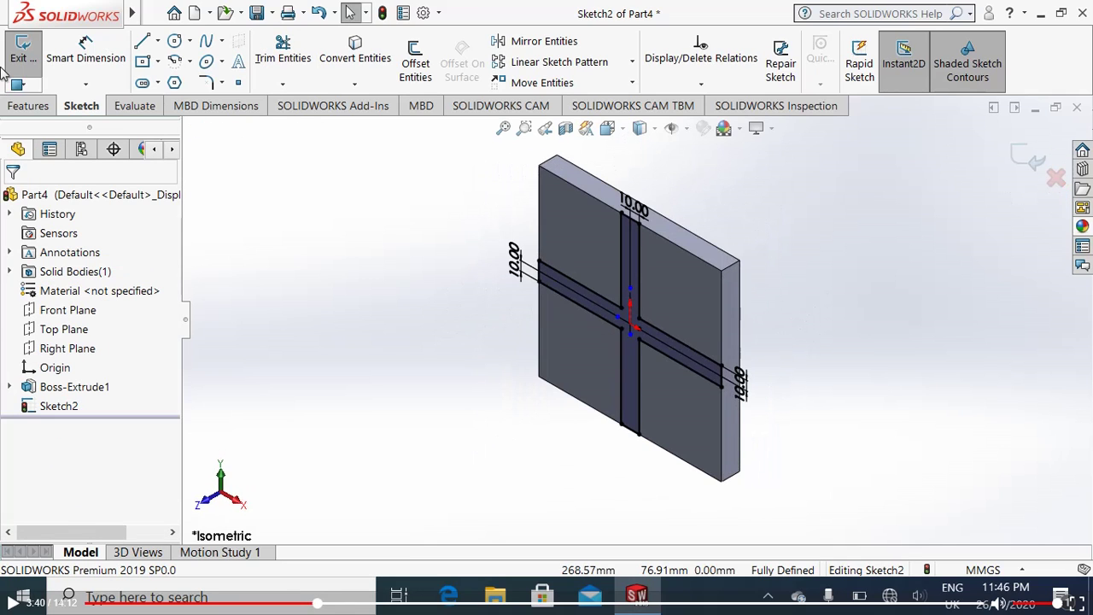
pyautogui.click(28, 105)
pyautogui.click(267, 64)
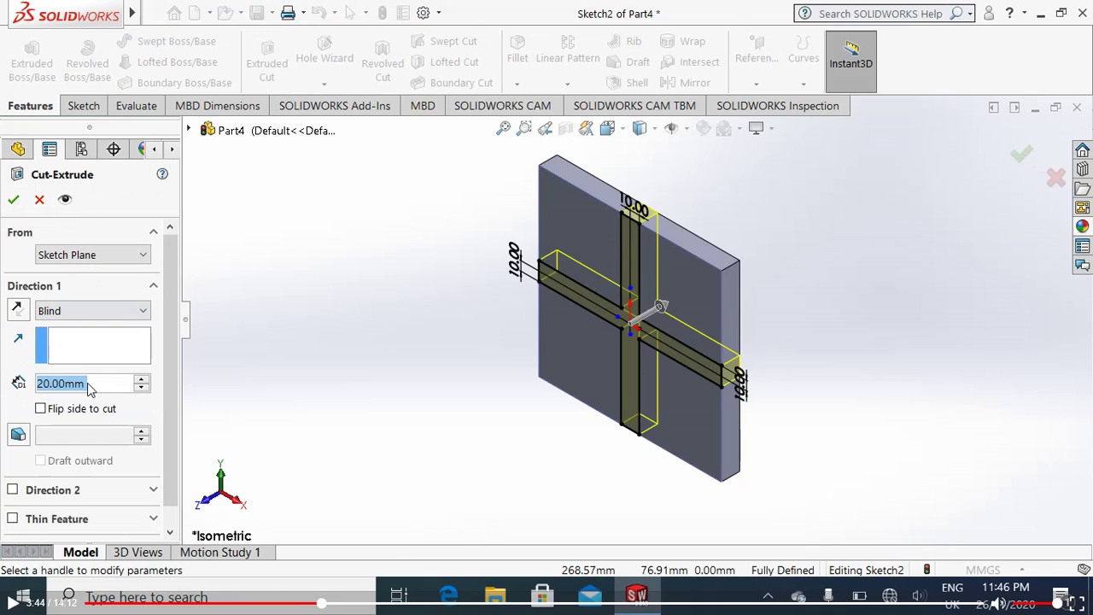
pyautogui.write('5')
pyautogui.press('Return')
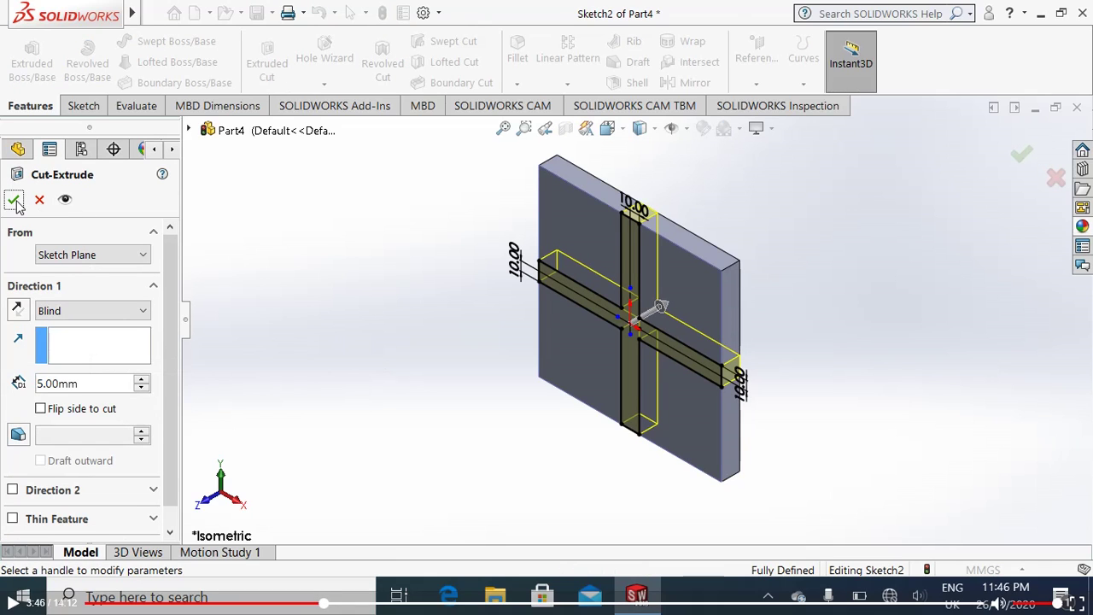
pyautogui.click(20, 208)
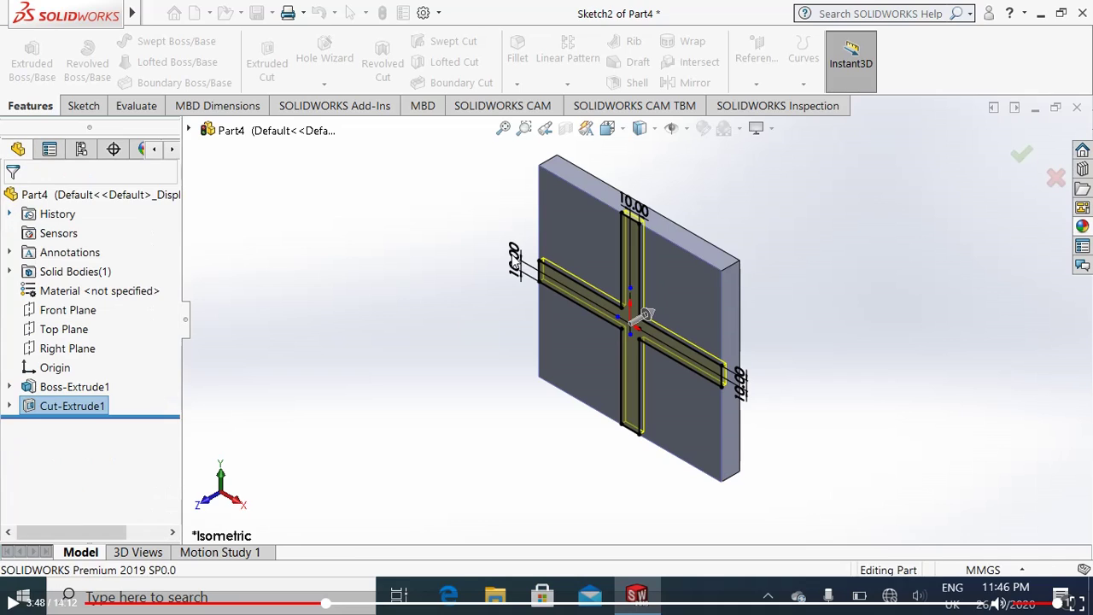
# Apply the chromium plate metal appearance to the cross-shaped cut feature and to the plate's base extrusion
pyautogui.click(1083, 226)
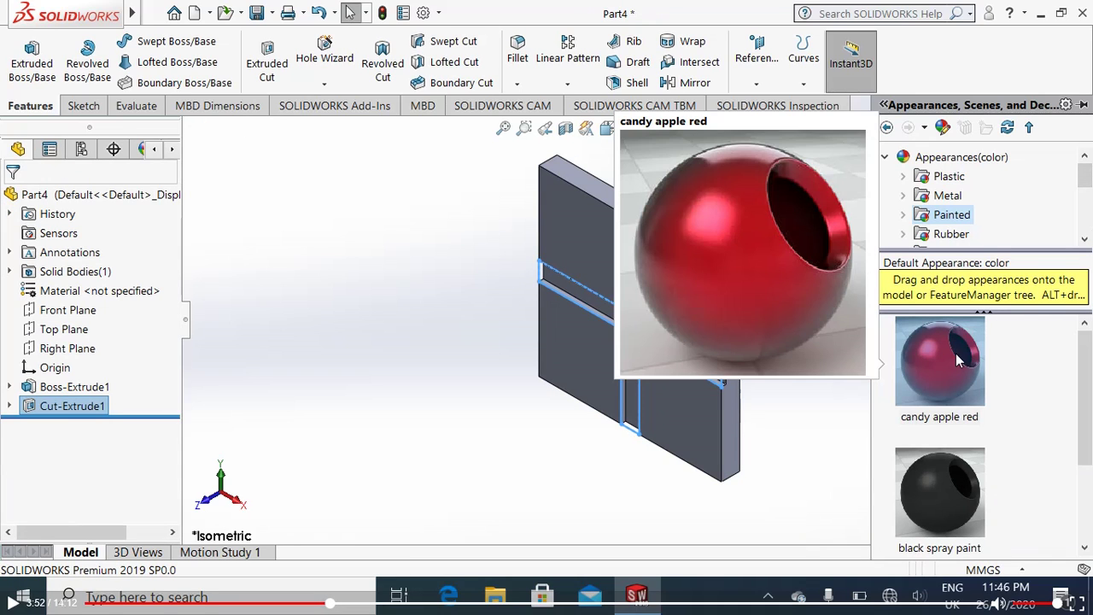
pyautogui.click(949, 195)
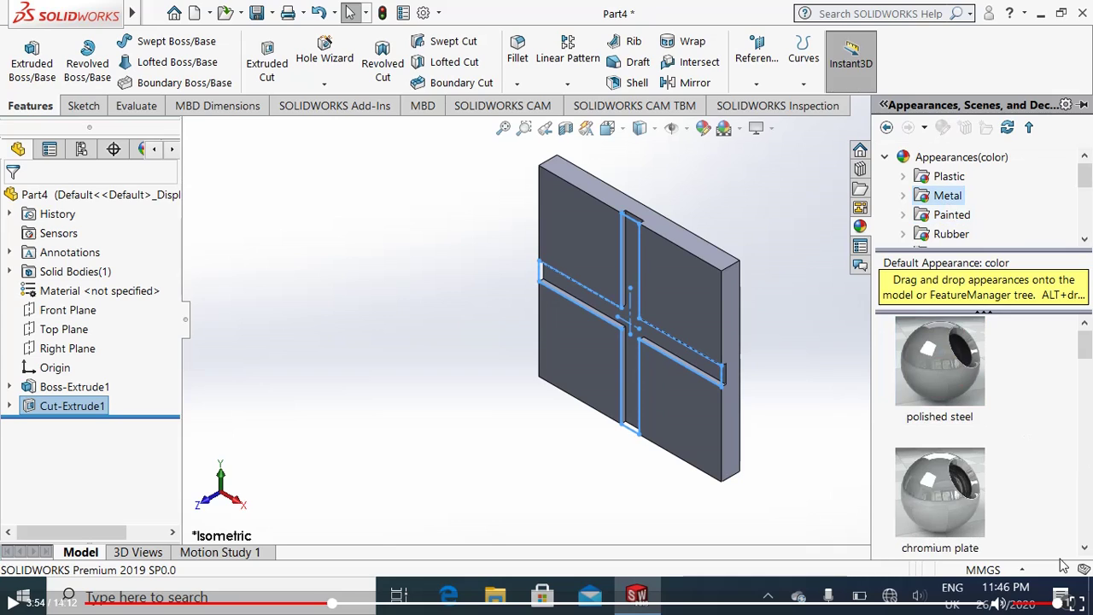
pyautogui.moveTo(970, 505); pyautogui.dragTo(857, 440)
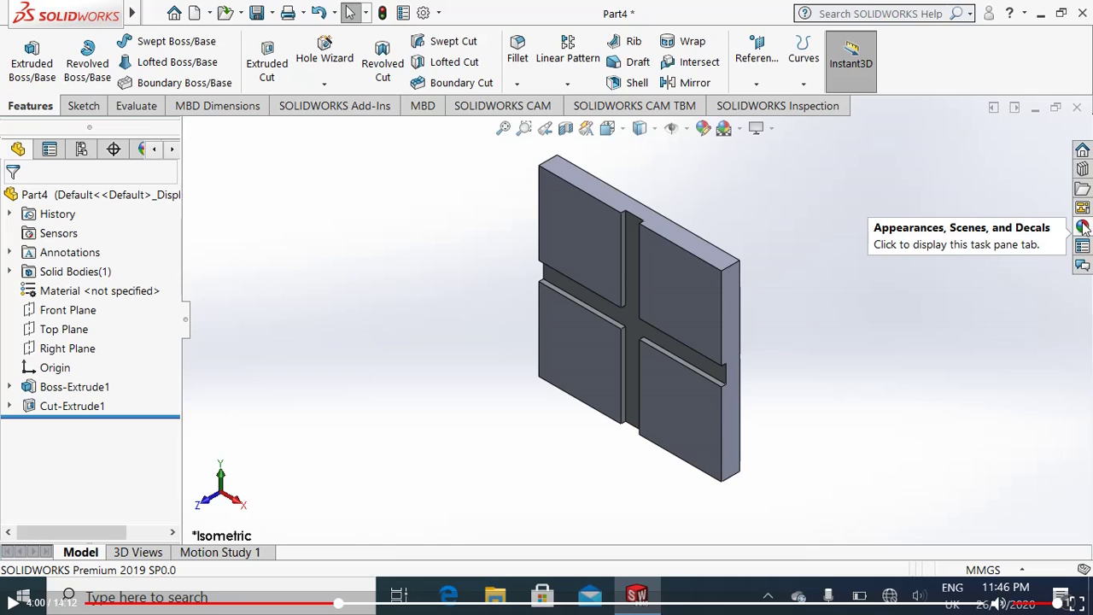
pyautogui.click(75, 389)
pyautogui.click(1087, 231)
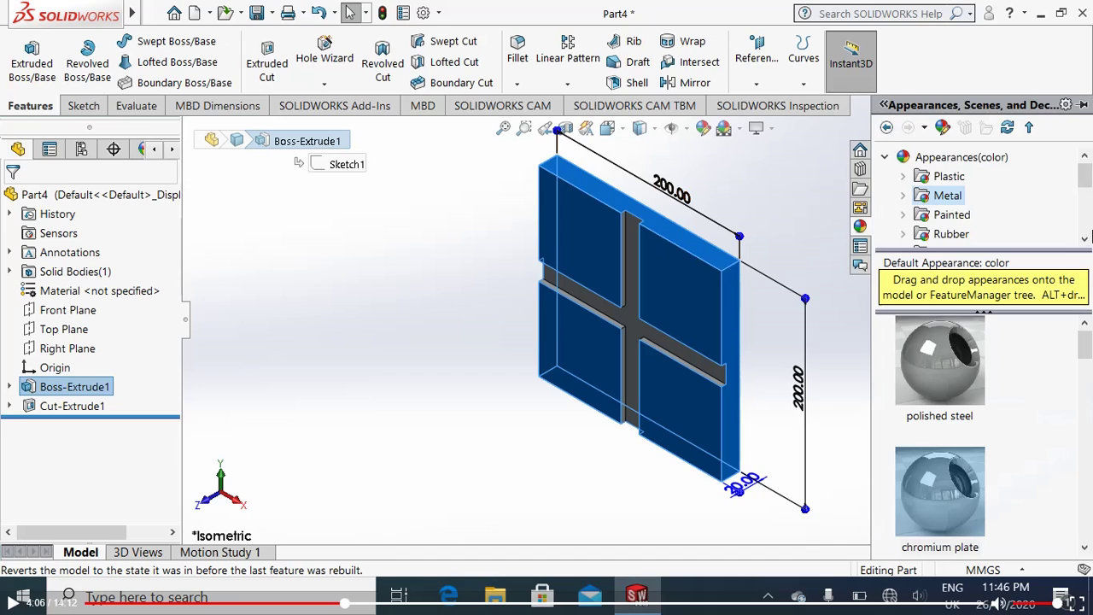
pyautogui.moveTo(948, 489); pyautogui.dragTo(861, 246)
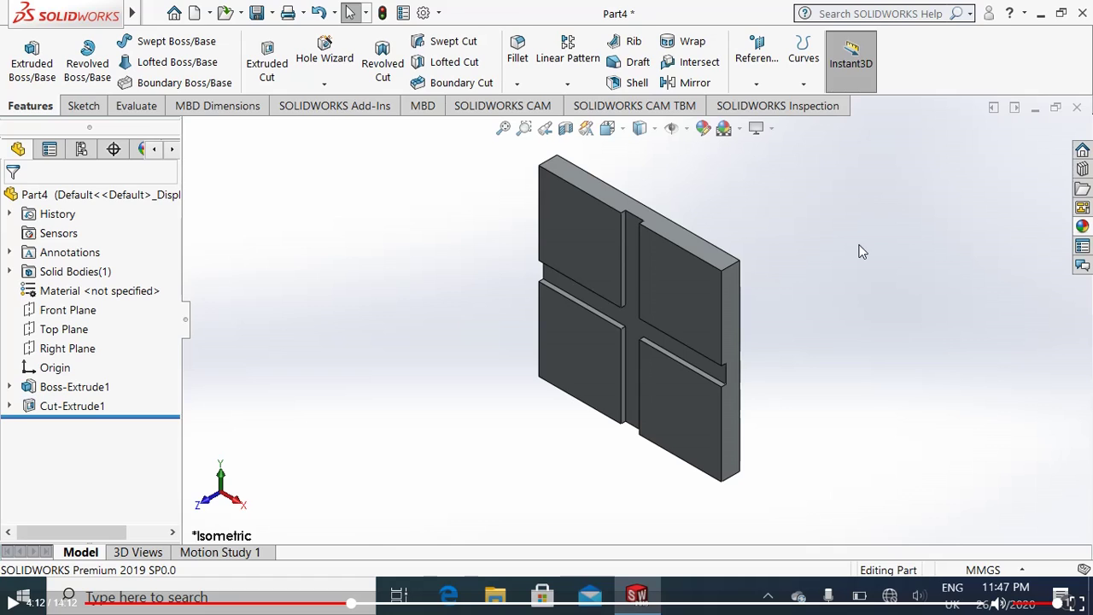
# Save the slotted plate on the Desktop as Part1.SLDPRT
pyautogui.hotkey('ctrl', 's')
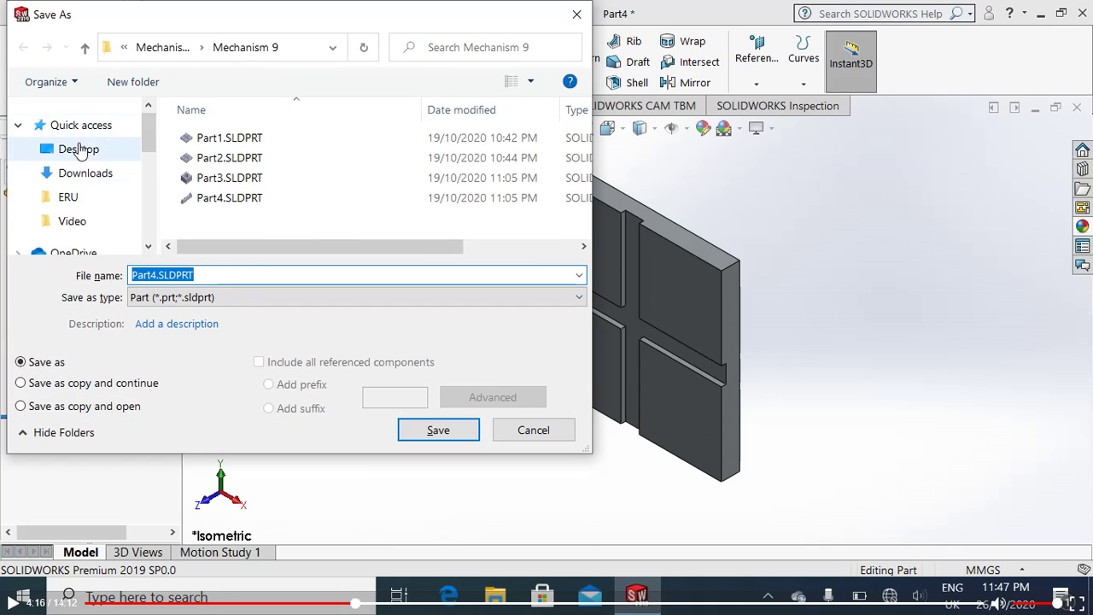
pyautogui.click(79, 148)
pyautogui.moveTo(132, 275); pyautogui.dragTo(197, 275)
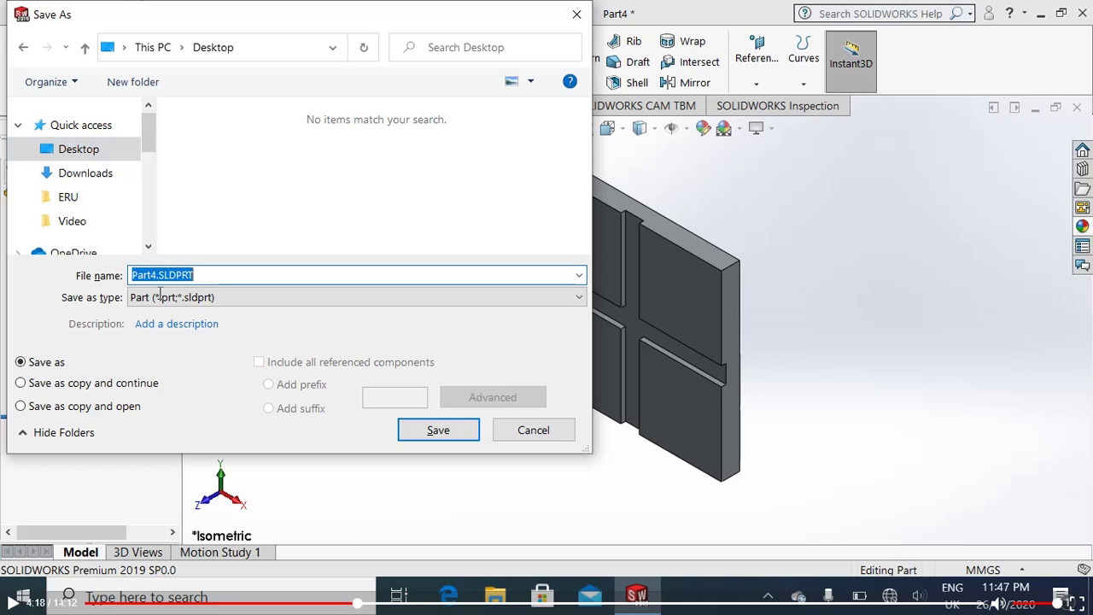
pyautogui.press('Home')
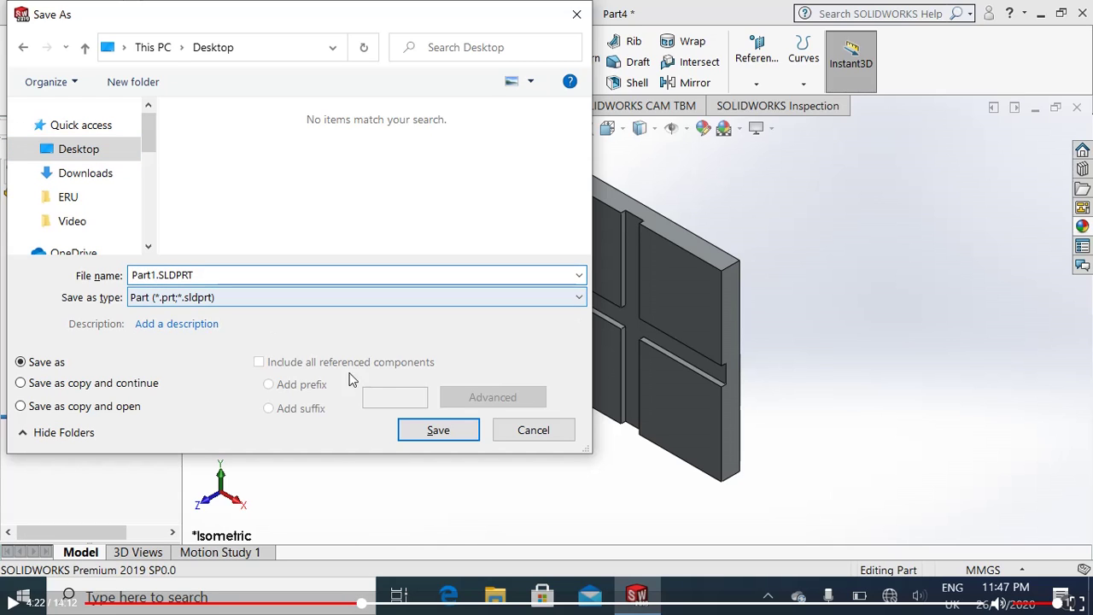
pyautogui.click(438, 429)
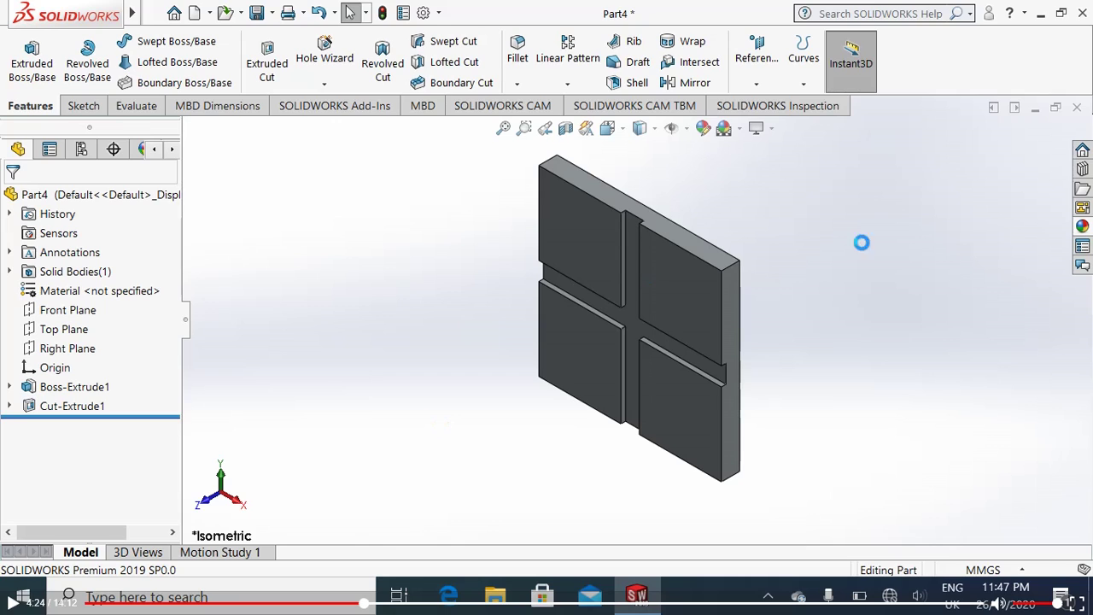
# Close the saved plate document and create a new part document
pyautogui.click(1079, 108)
pyautogui.click(198, 14)
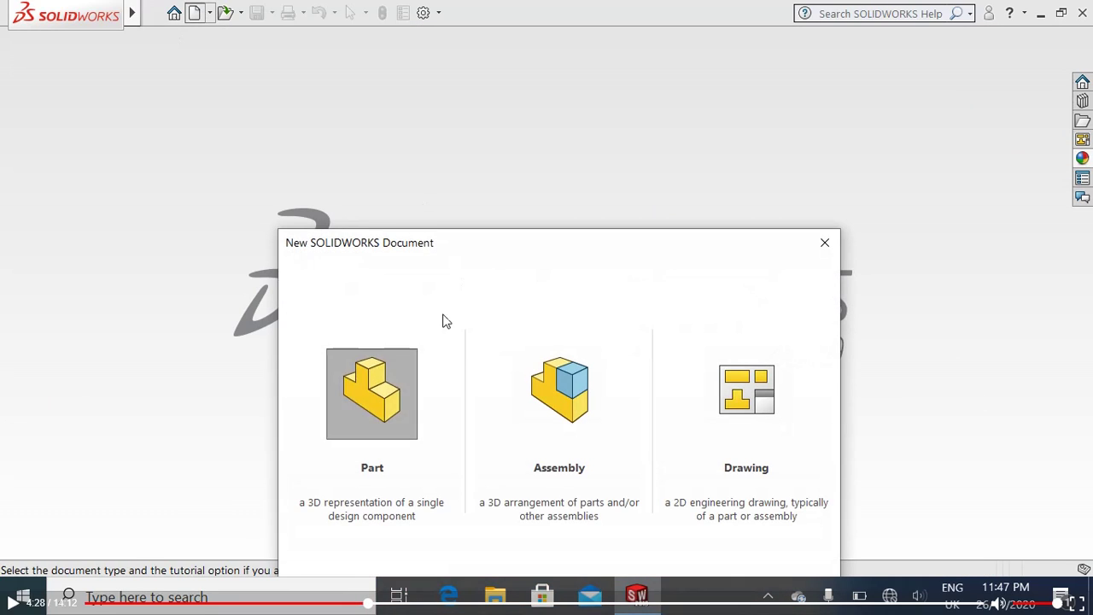
pyautogui.doubleClick(363, 421)
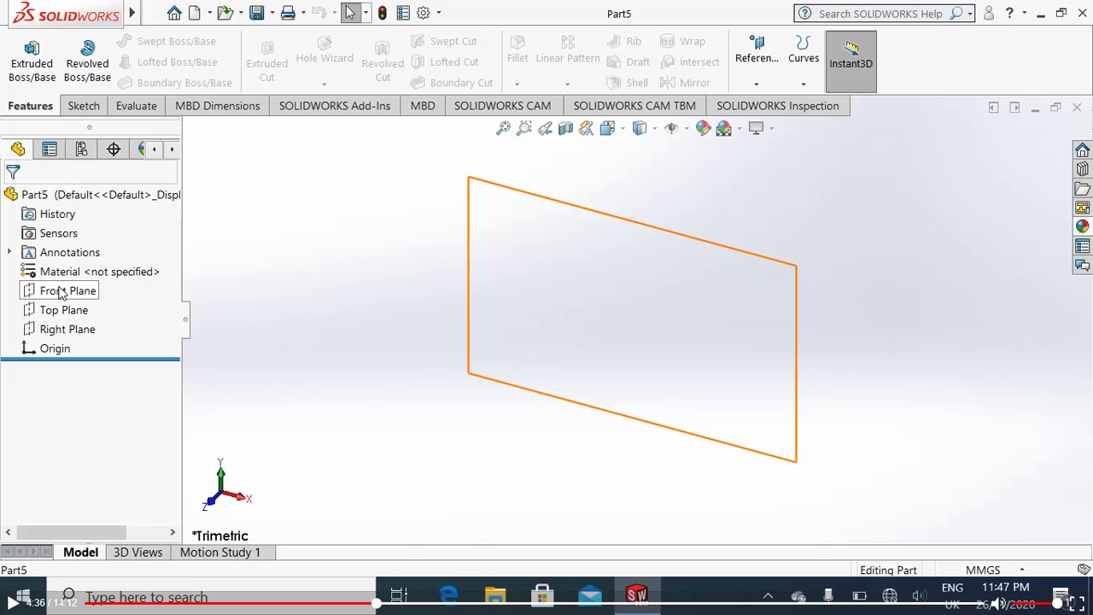
# Sketch a center rectangle about 80 mm wide on the Front Plane, centered on the origin
pyautogui.rightClick(61, 292)
pyautogui.click(77, 256)
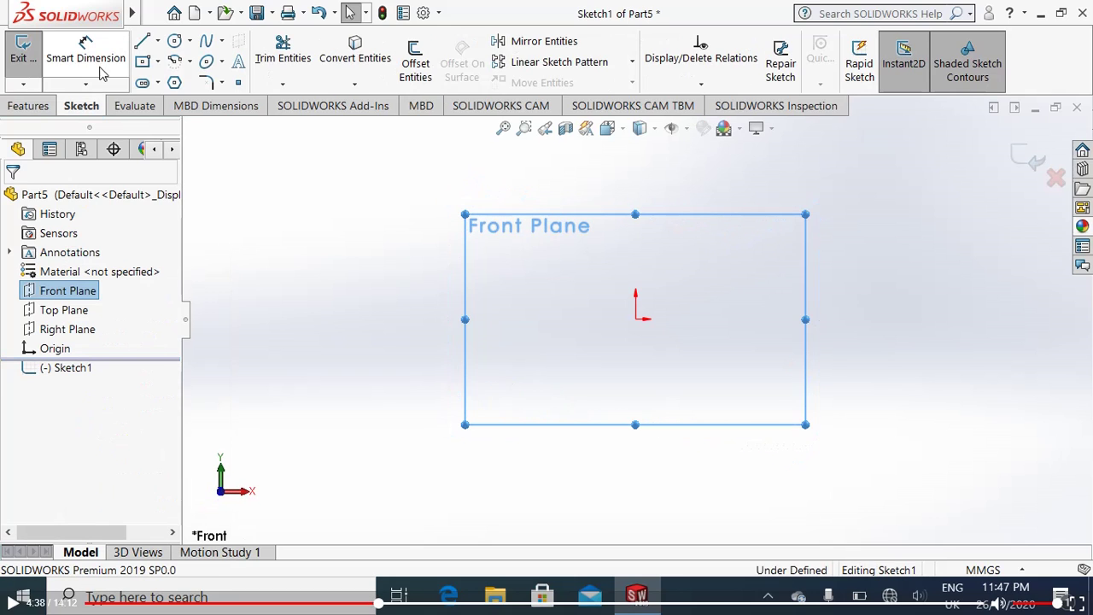
pyautogui.click(157, 61)
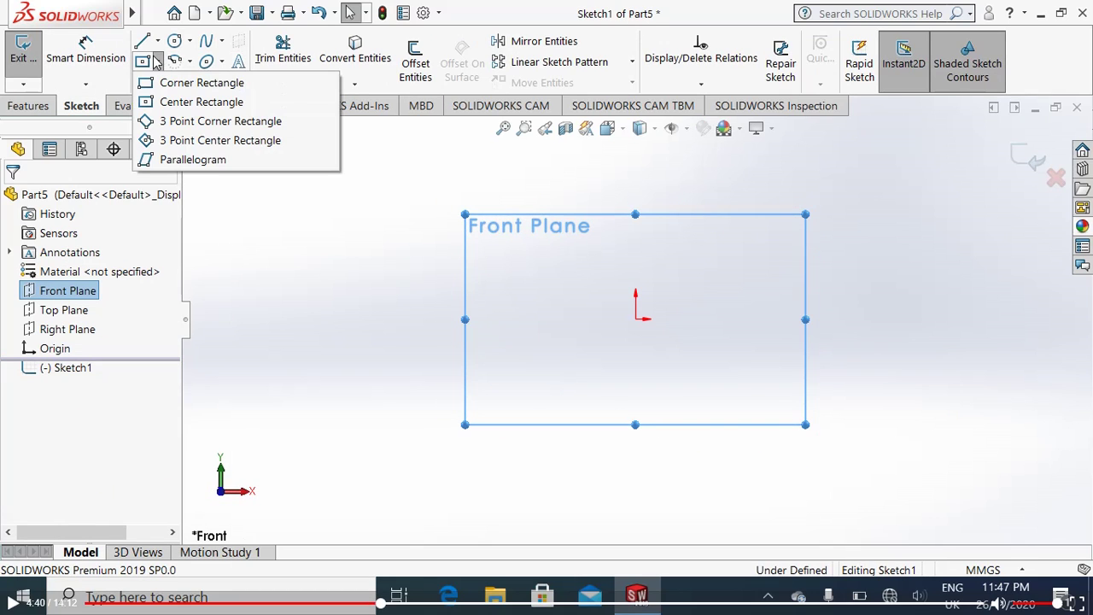
pyautogui.click(201, 102)
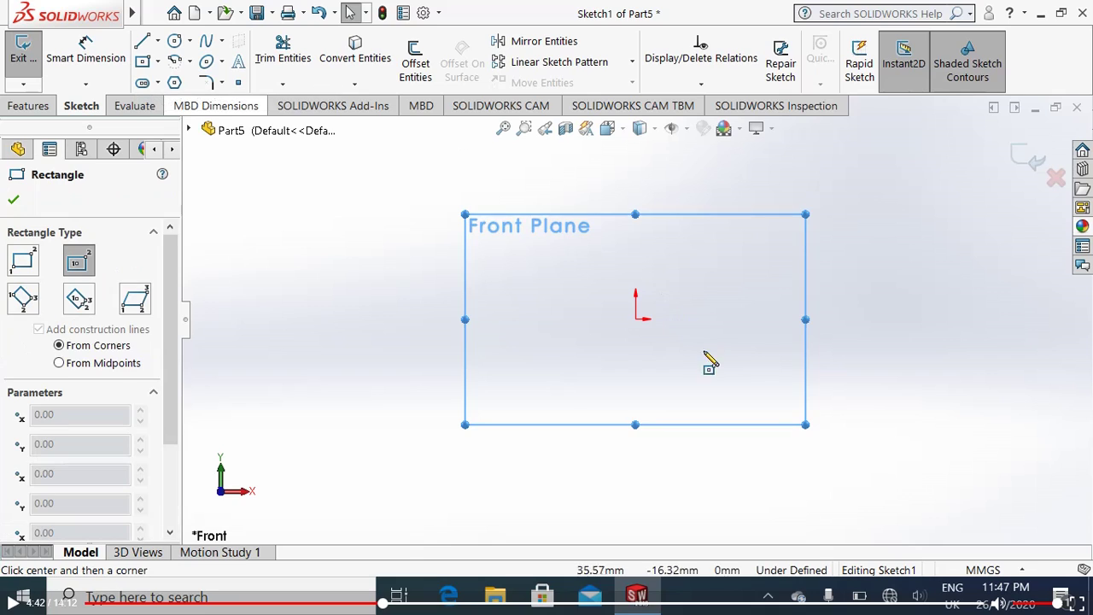
pyautogui.click(636, 318)
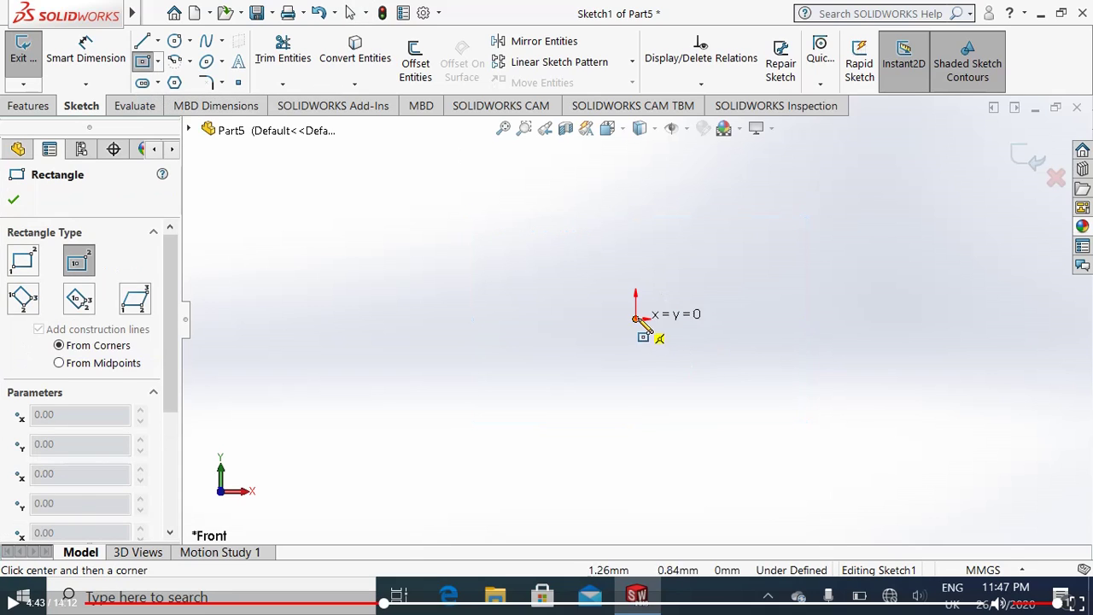
pyautogui.click(713, 256)
pyautogui.press('Escape')
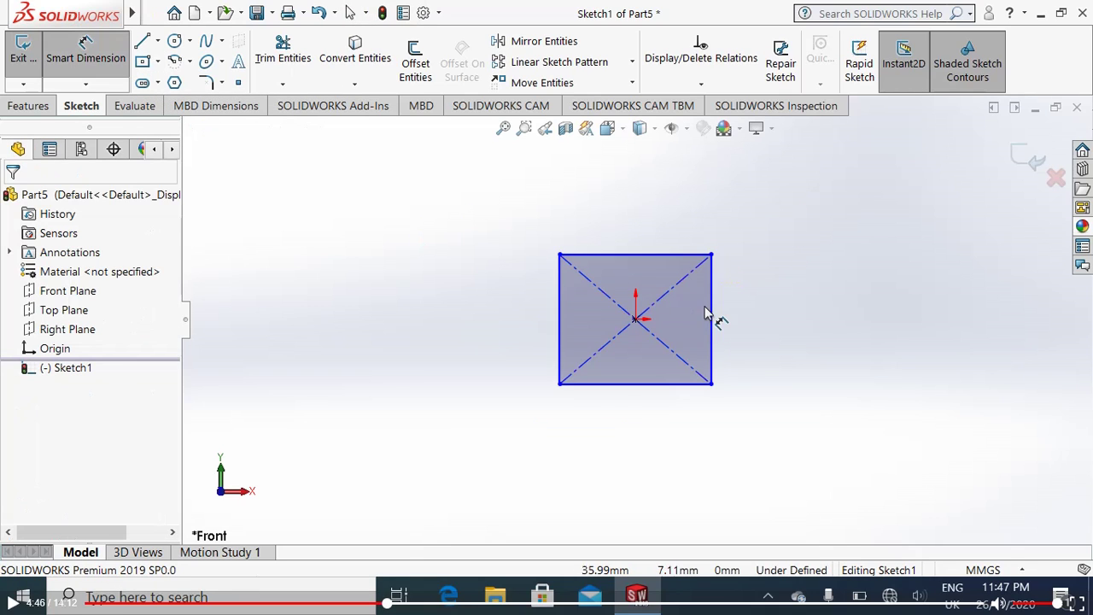
# Dimension the rectangle's upper edge and one vertical edge to 20 mm each
pyautogui.click(667, 258)
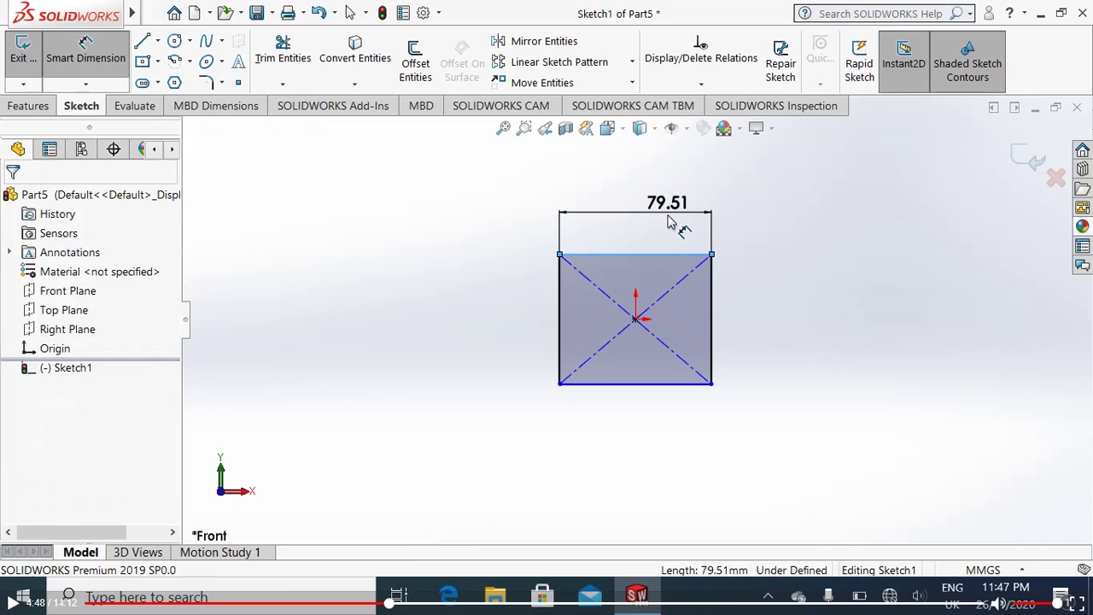
pyautogui.click(686, 225)
pyautogui.write('20')
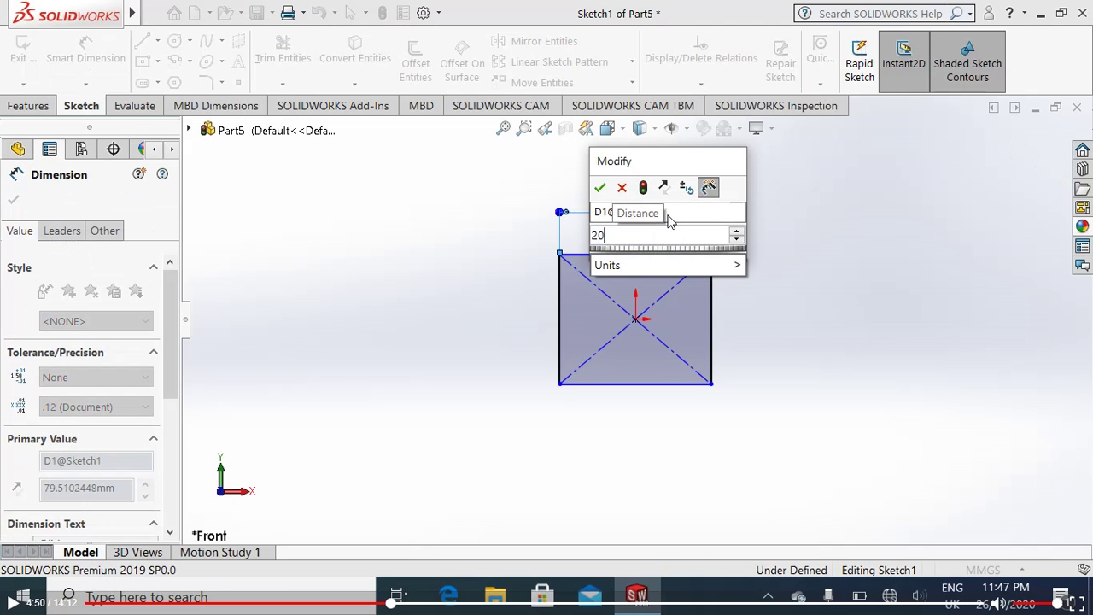
pyautogui.click(600, 187)
pyautogui.click(712, 320)
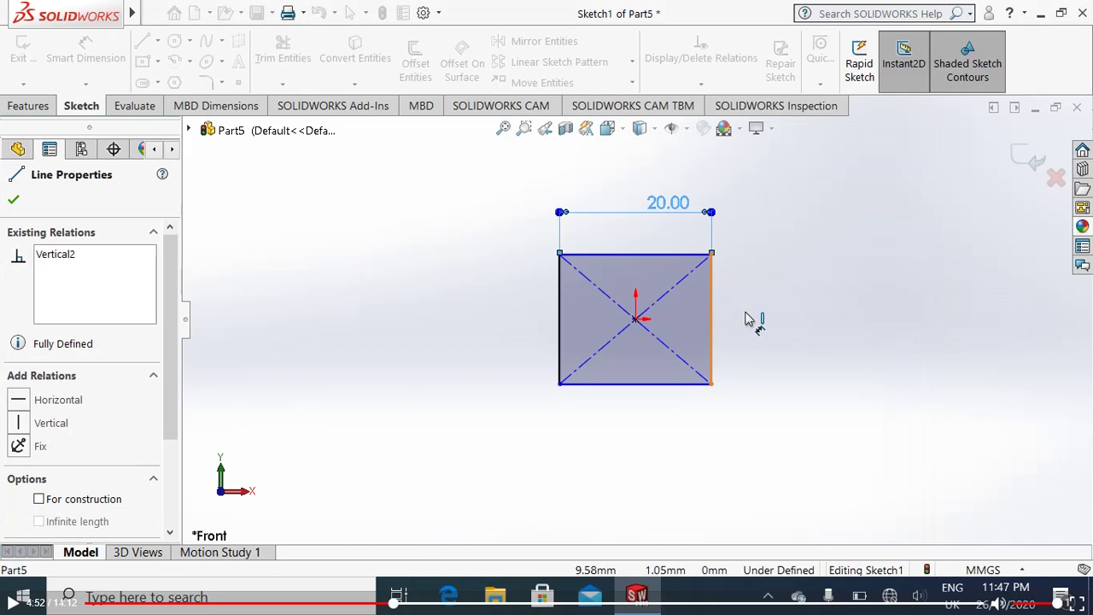
pyautogui.click(769, 332)
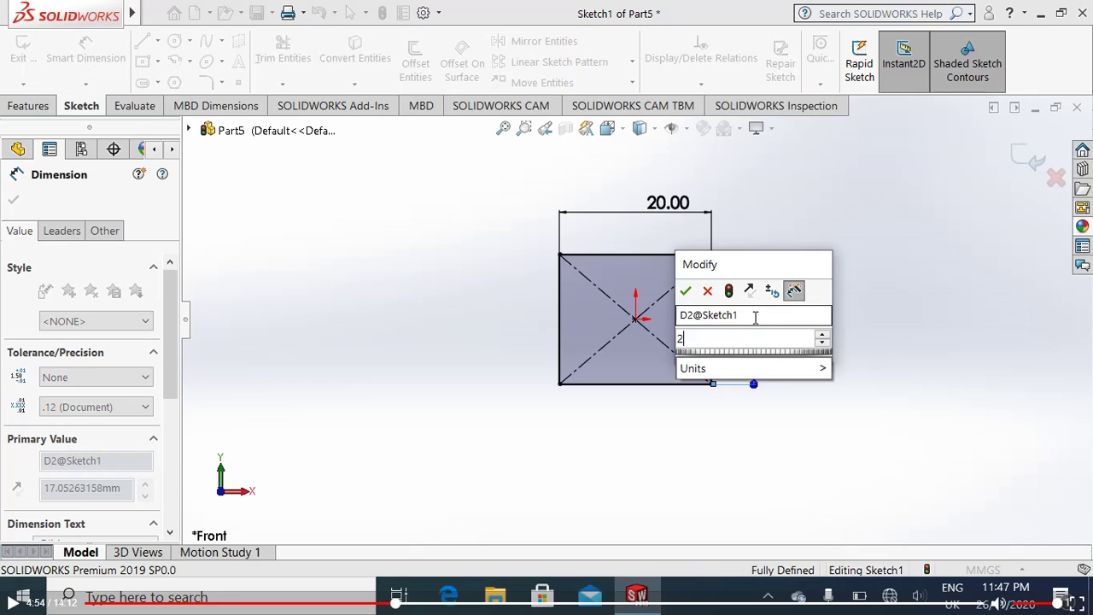
pyautogui.write('20')
pyautogui.click(686, 292)
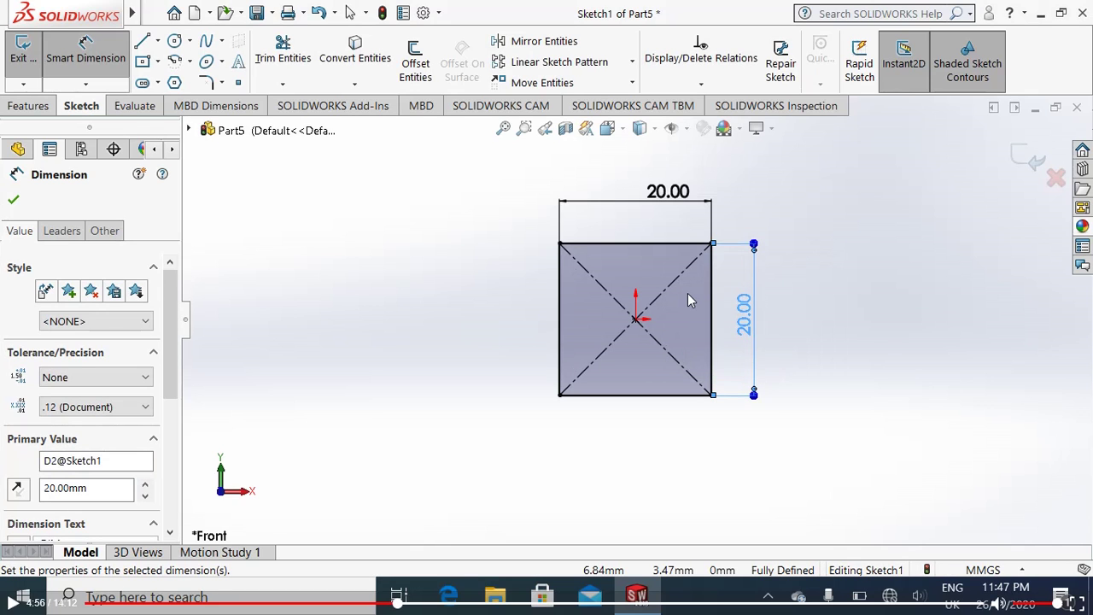
# Extrude the 20 mm square profile as a blind boss 10 mm deep
pyautogui.click(28, 105)
pyautogui.click(35, 68)
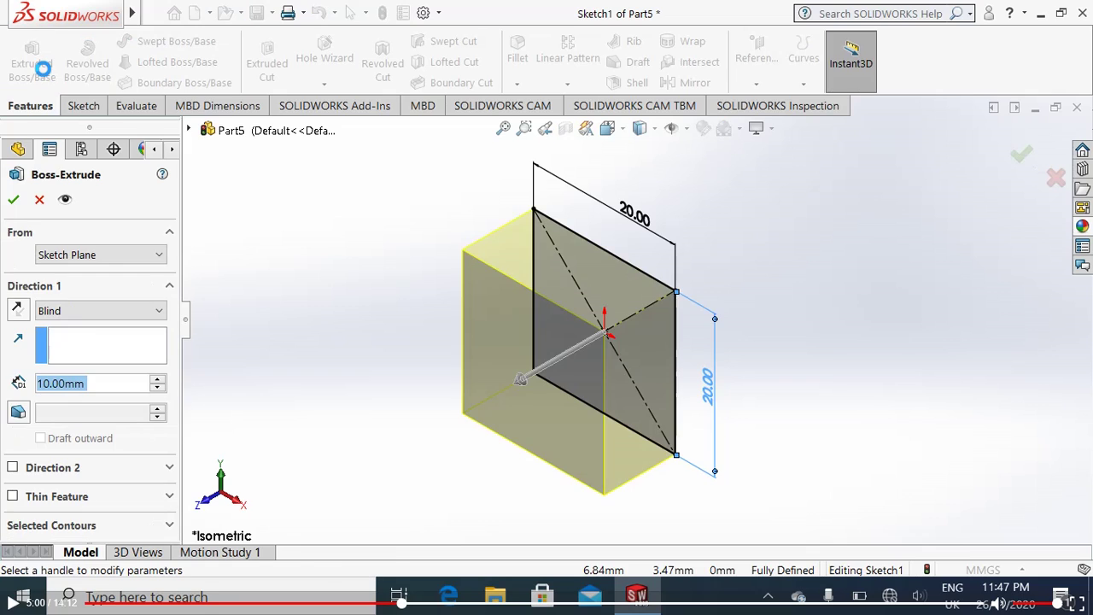
pyautogui.click(13, 200)
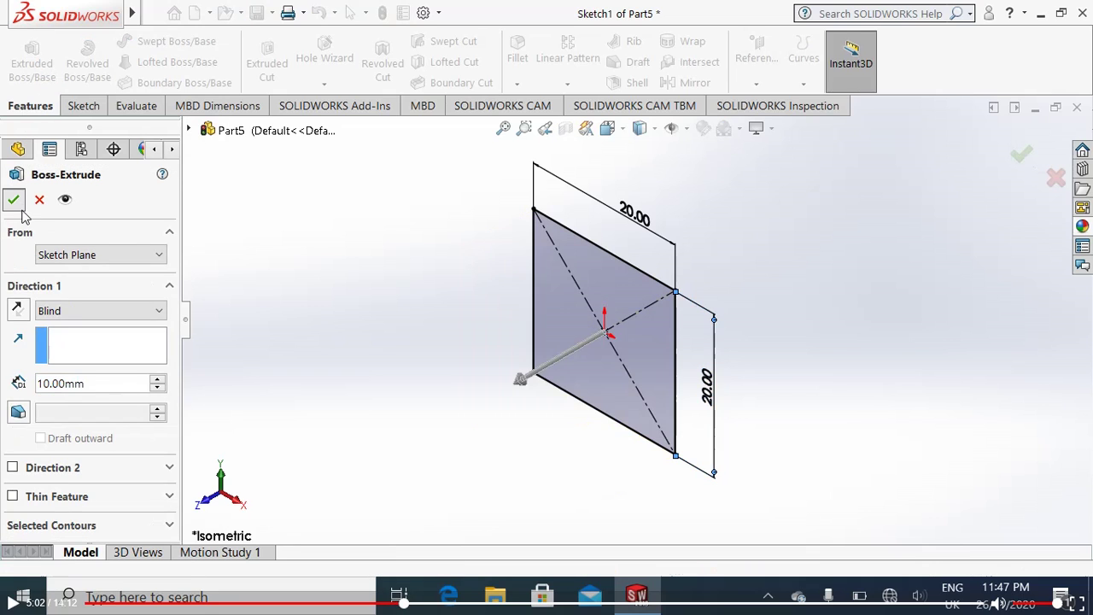
# Orient the view normal to the block's front face and start a new sketch on that face
pyautogui.click(555, 390)
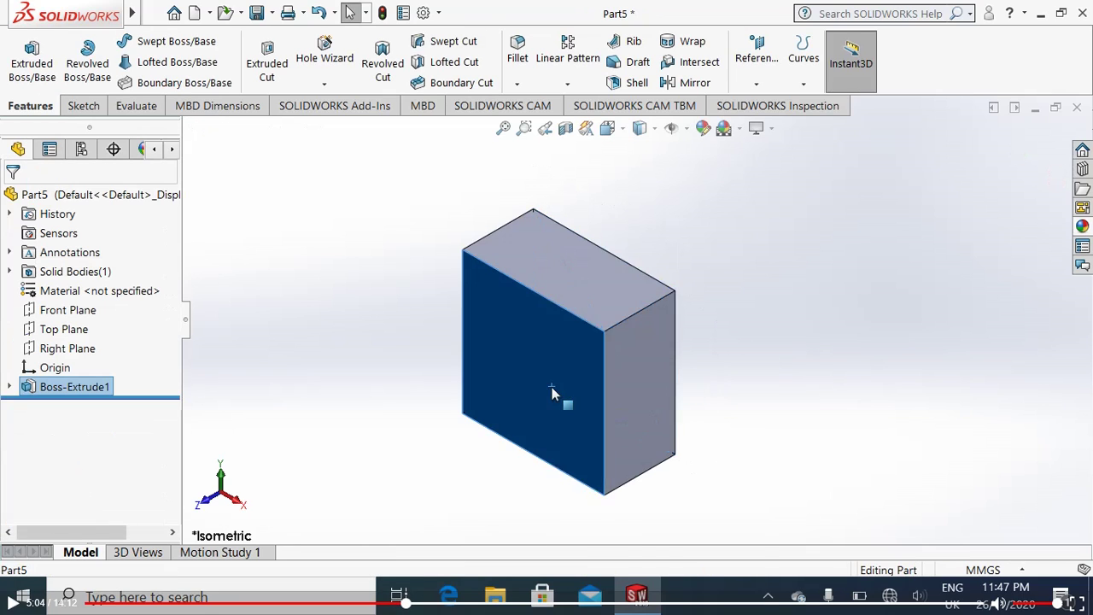
pyautogui.rightClick(555, 391)
pyautogui.click(663, 230)
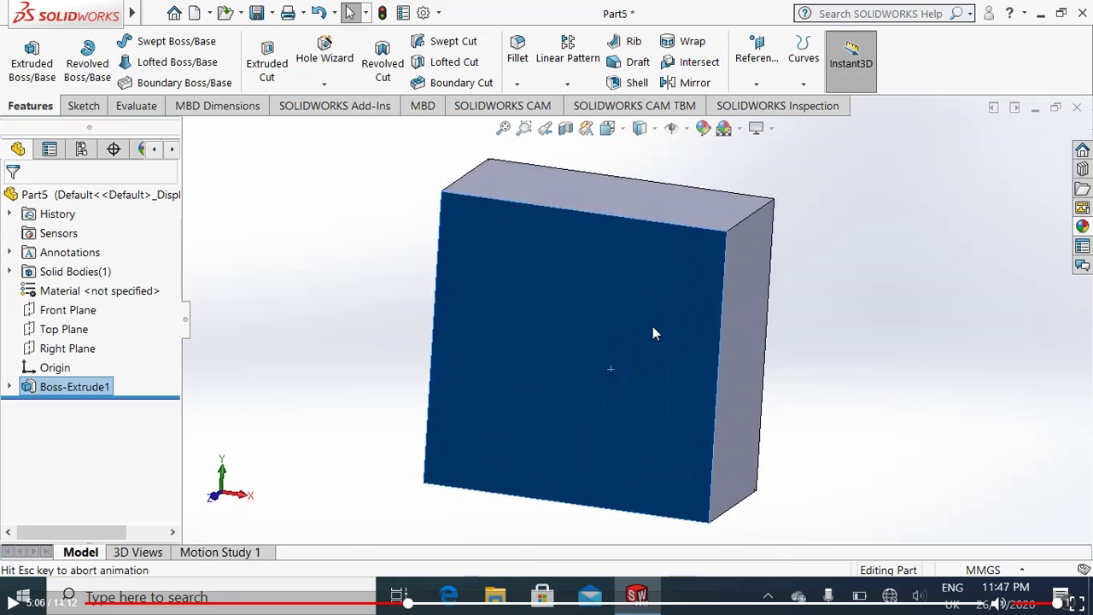
pyautogui.rightClick(654, 321)
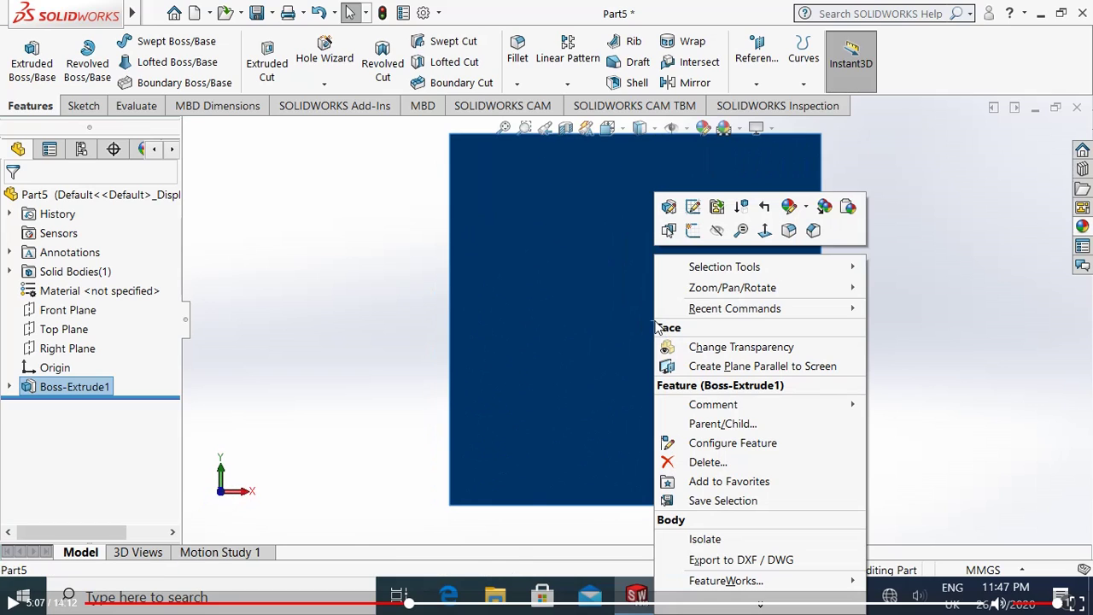
pyautogui.click(693, 229)
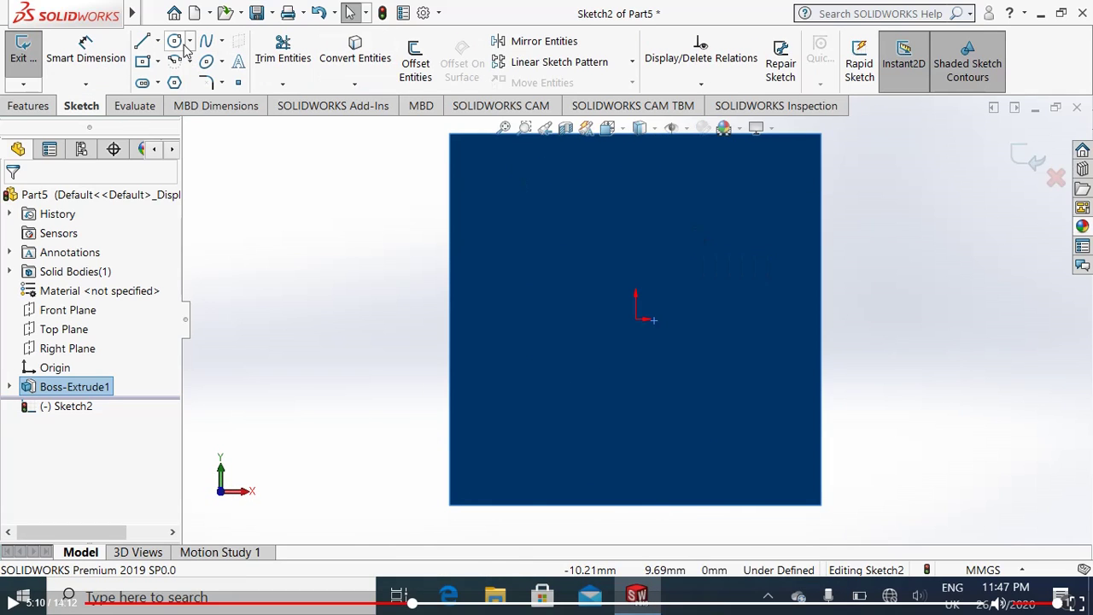